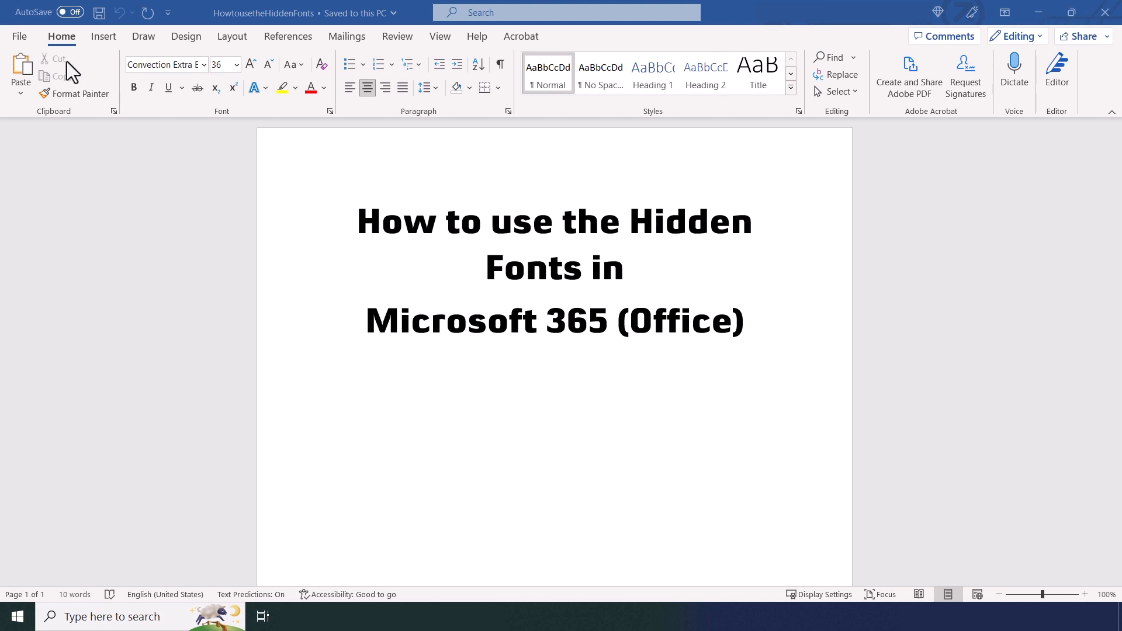
Open the Symbol dialog with the full set of symbols for the document
left_click(103, 40)
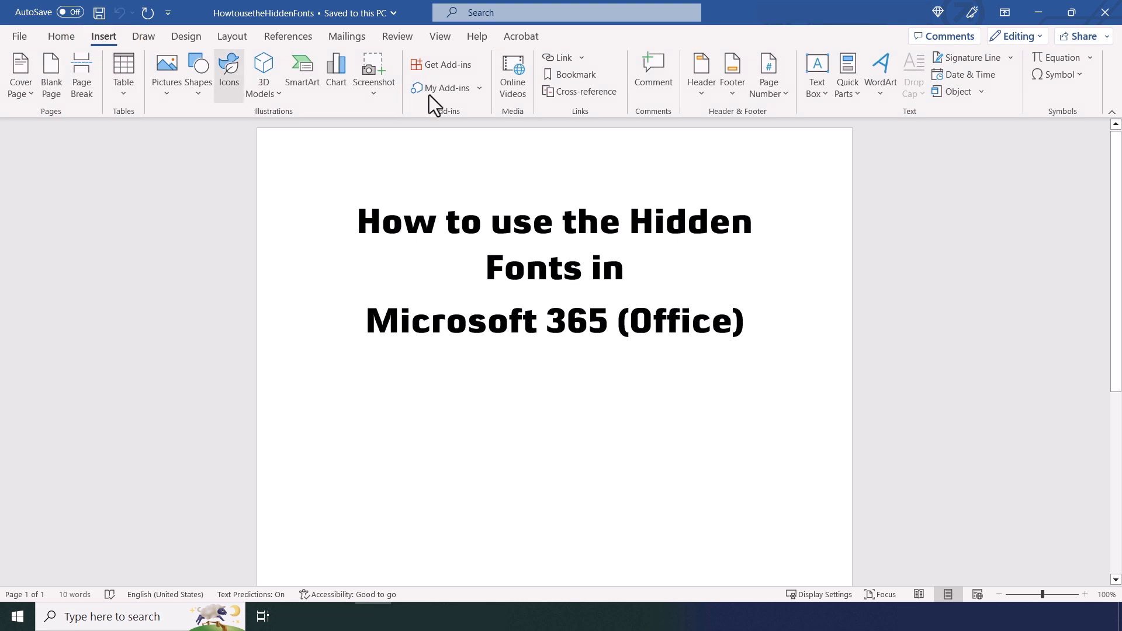
left_click(1074, 78)
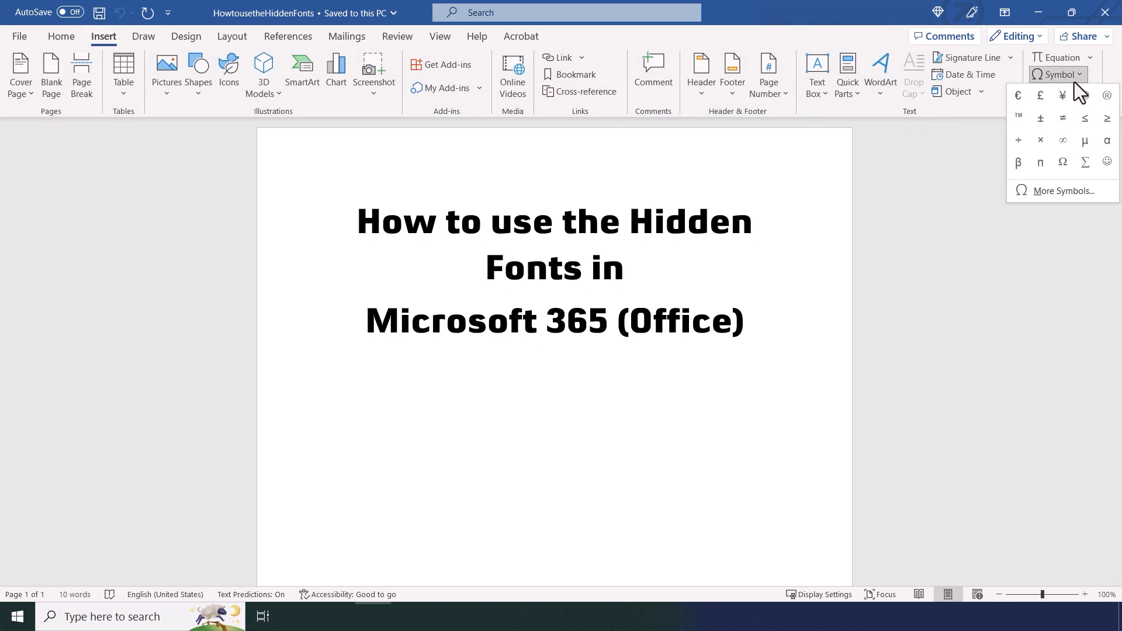
left_click(1065, 198)
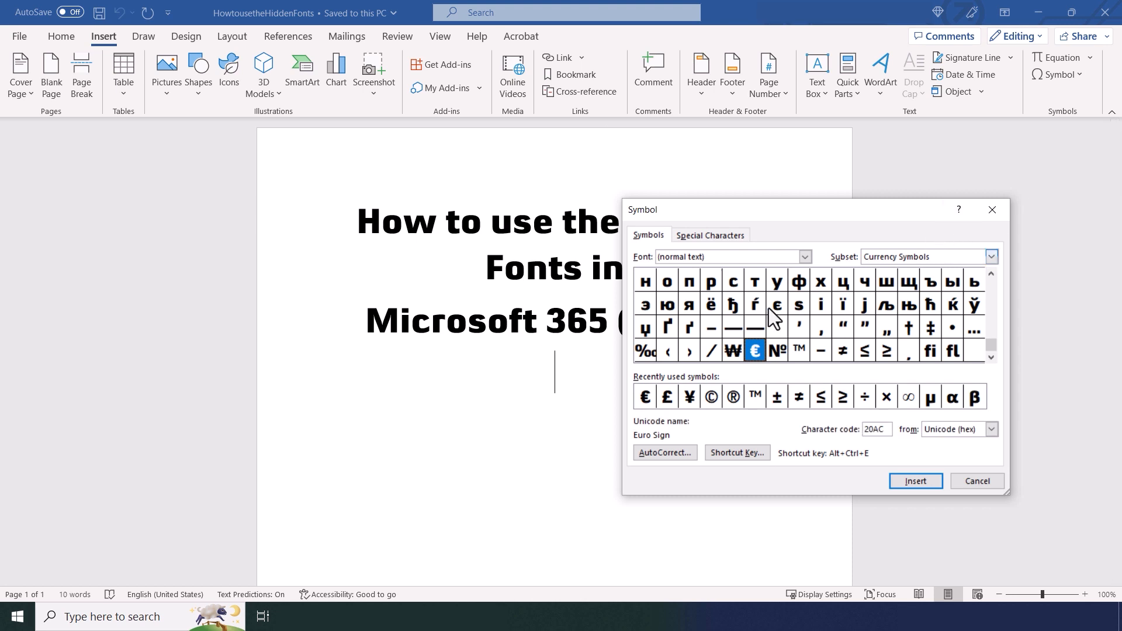
Search Windows for "font", open Font settings and look through the available fonts installed on the system
left_click(94, 613)
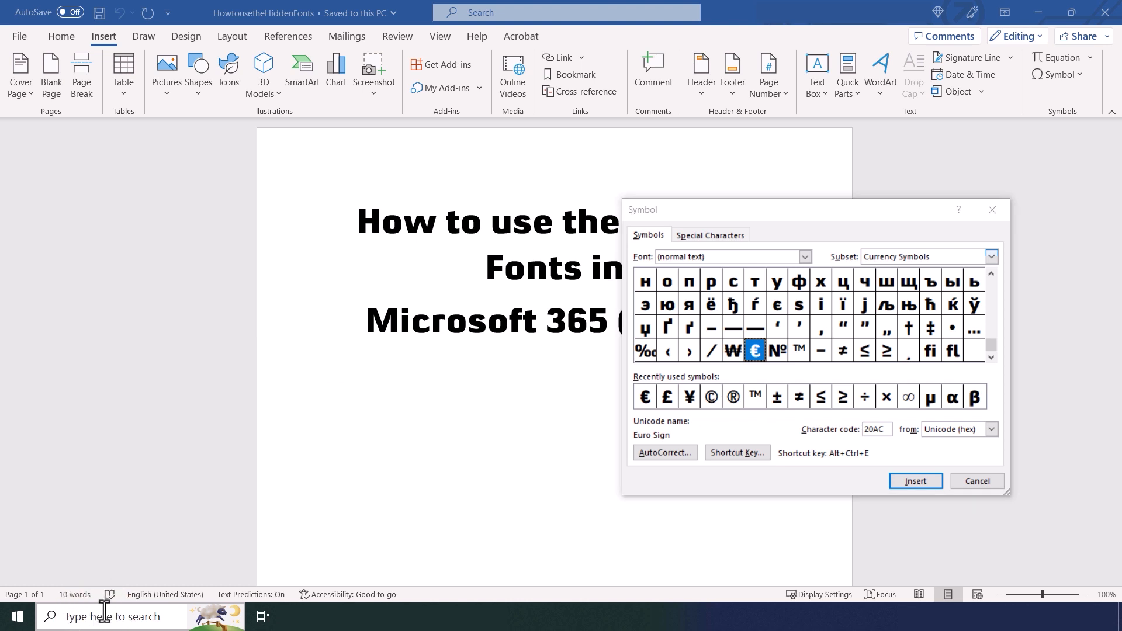
type("font")
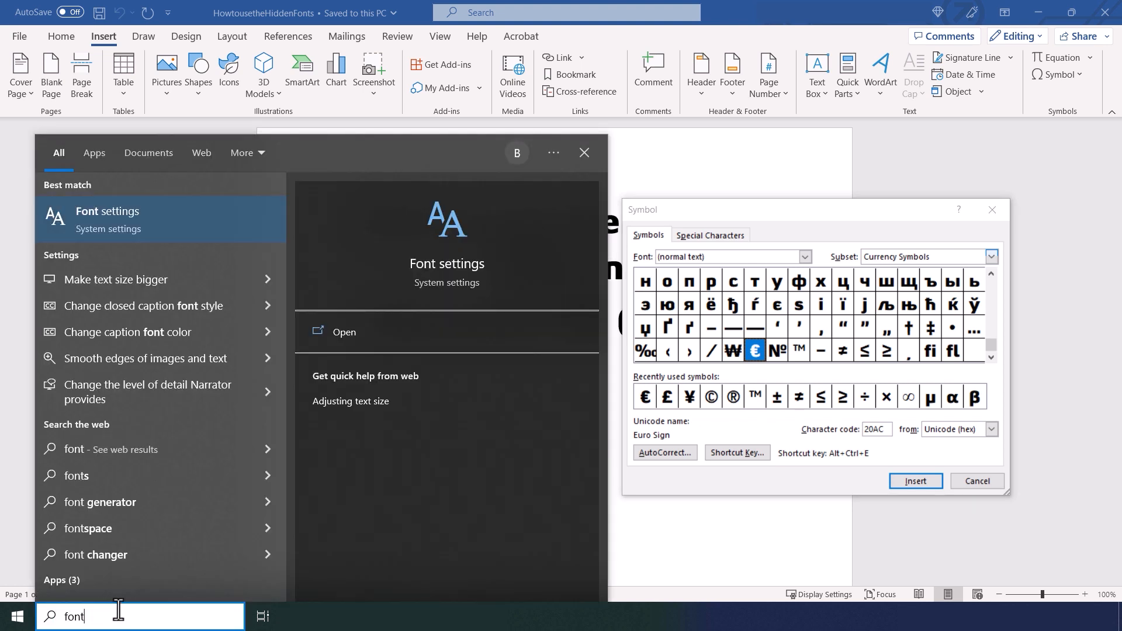
left_click(340, 334)
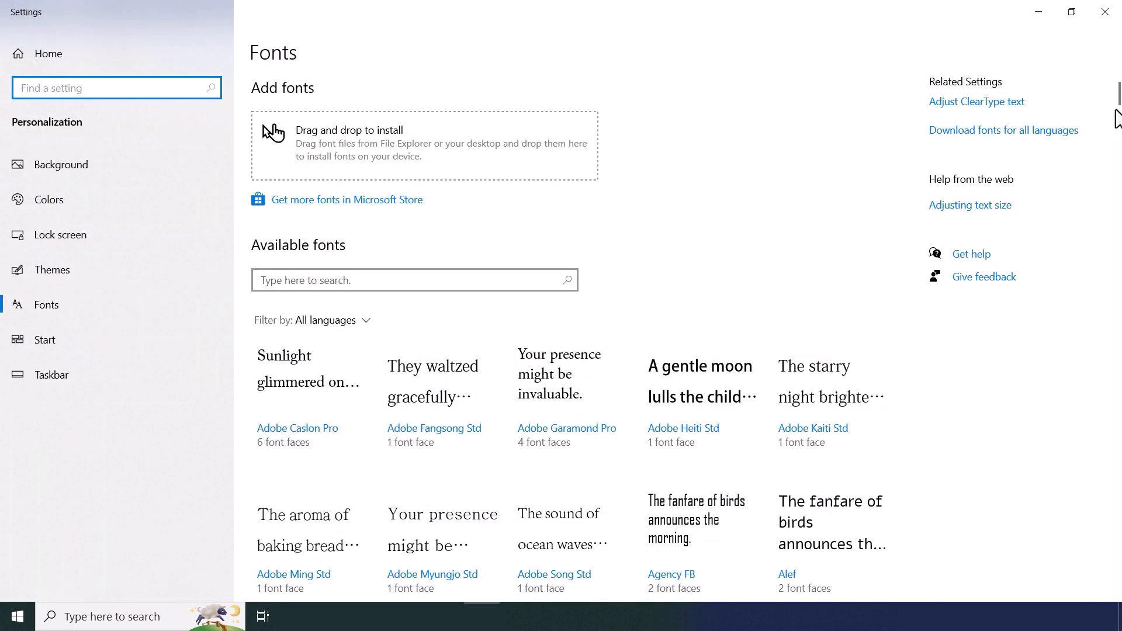
mouse_move(1117, 100)
left_mouse_down()
mouse_move(1120, 136)
mouse_move(1119, 105)
left_mouse_up()
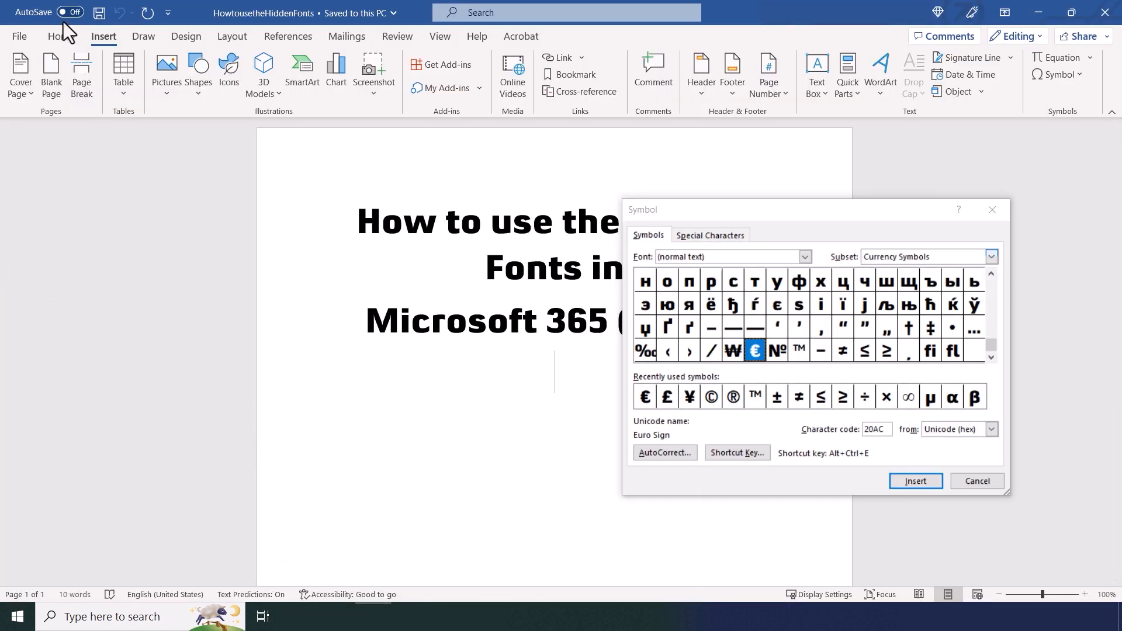
Back in Word, examine the font list for document text and the font list in the Symbol dialog
left_click(62, 35)
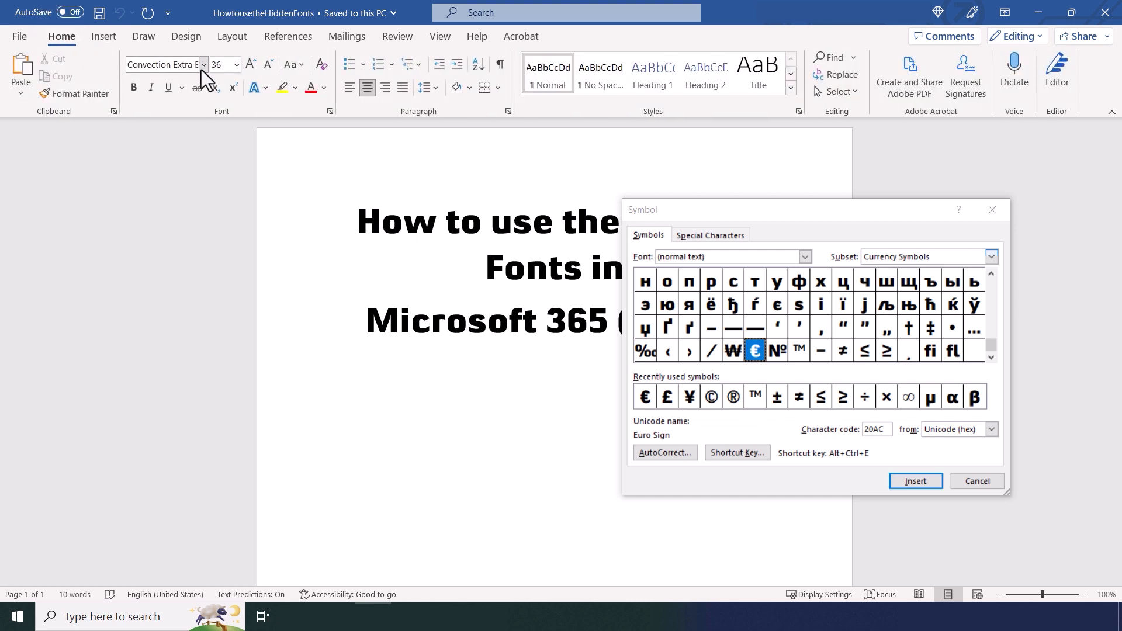
left_click(201, 69)
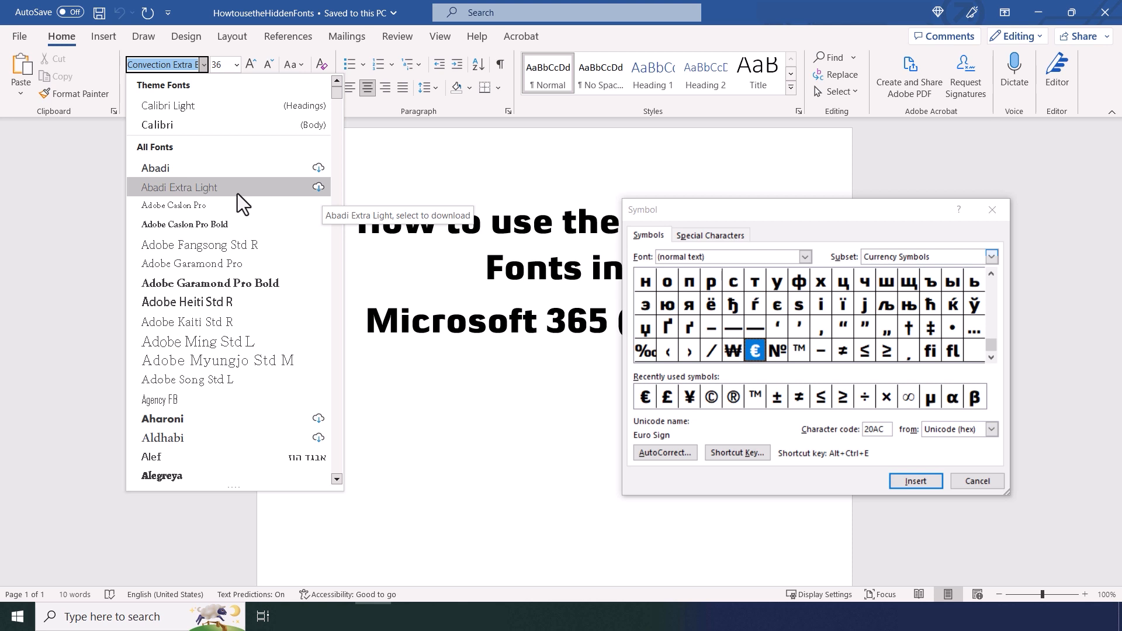
left_click(586, 411)
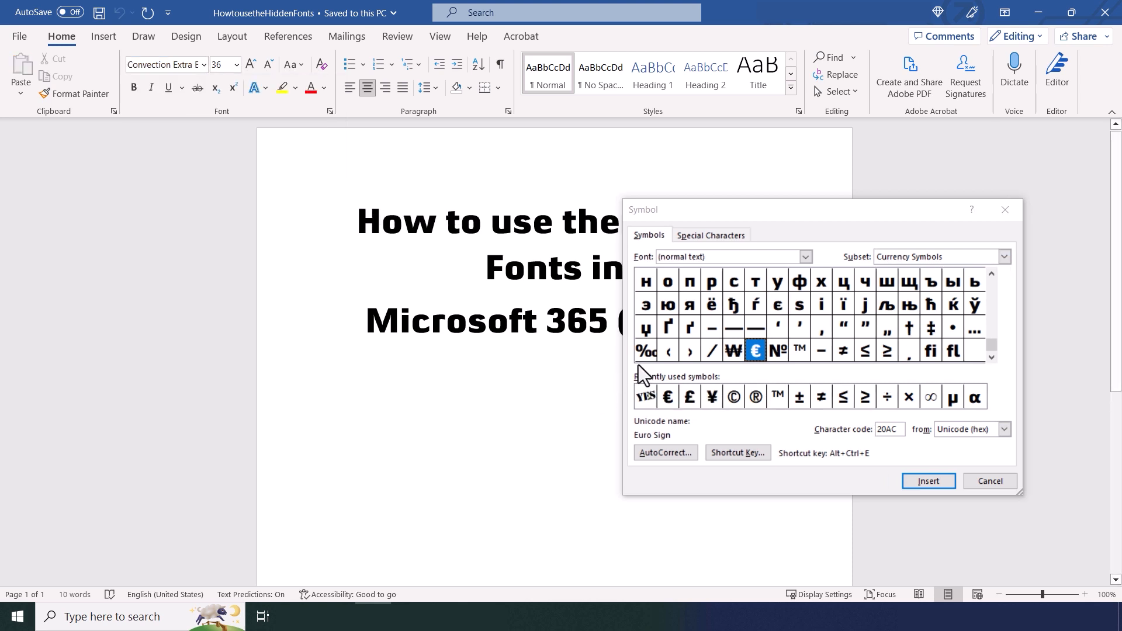
left_click(806, 257)
left_click(807, 257)
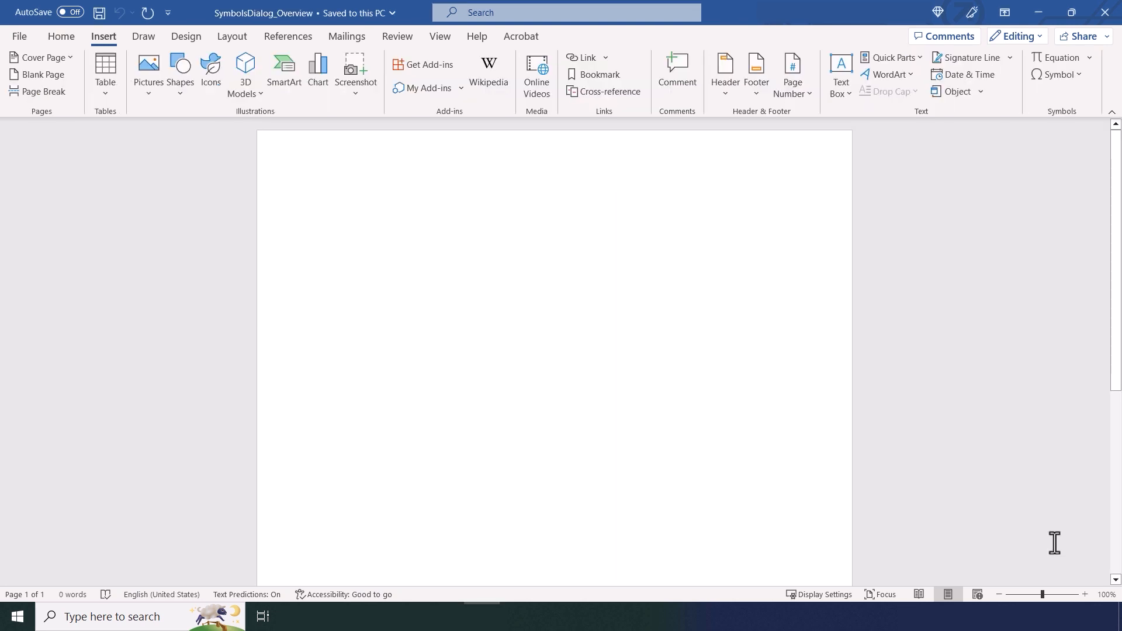
Open the Symbol dialog in the blank SymbolsDialog_Overview document and look through the Cooper Black characters
key("alt+n")
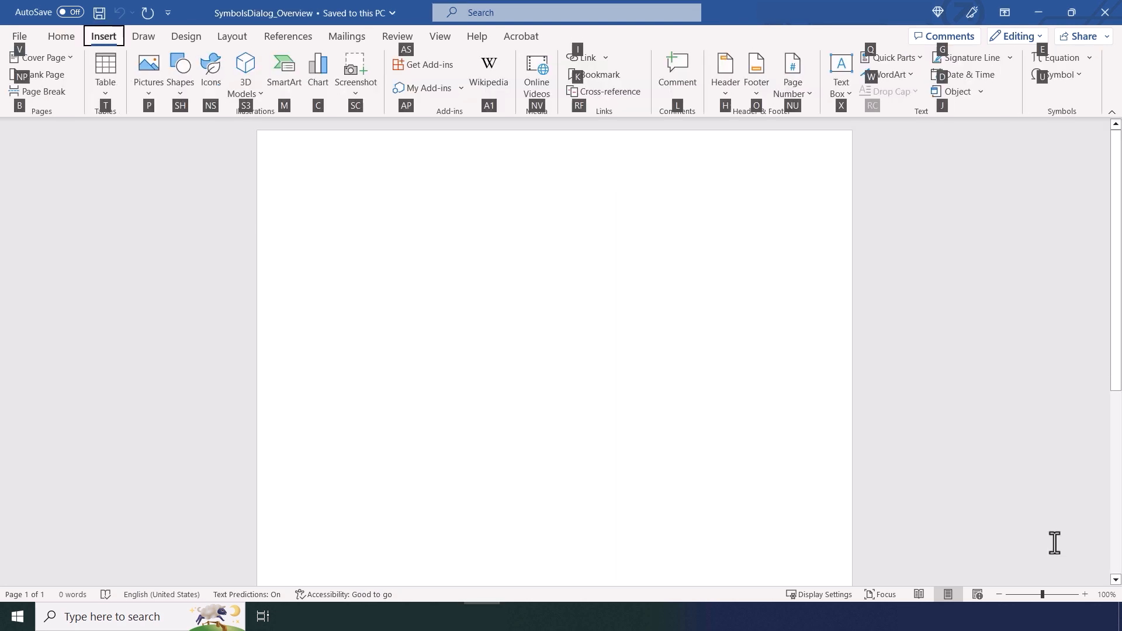
key("u")
key("m")
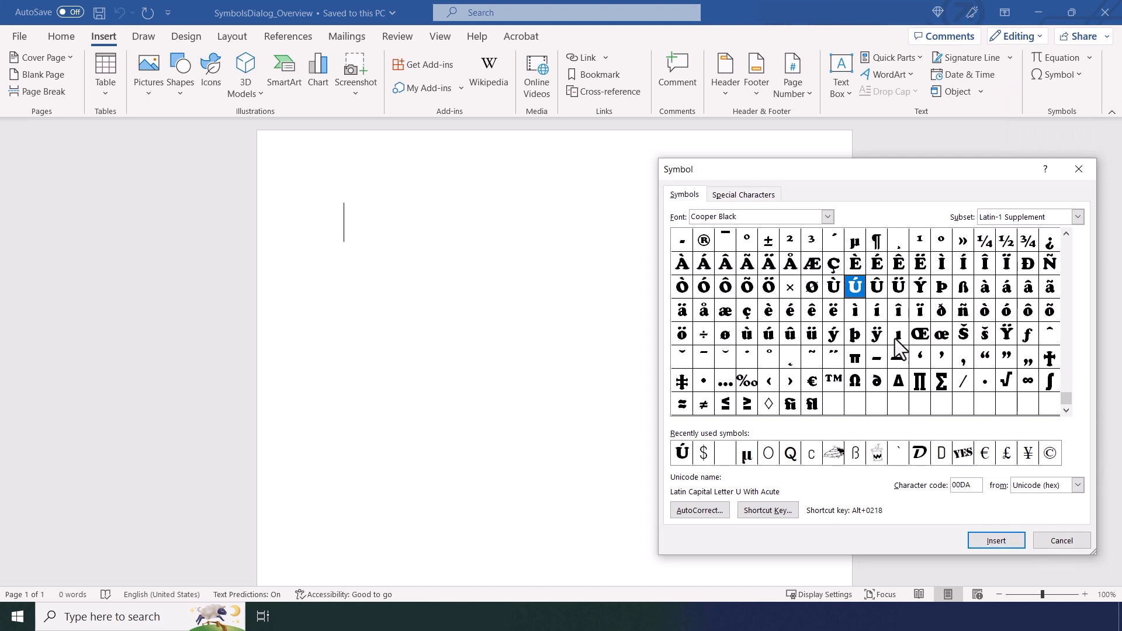
scroll(1071, 324, "up", 2)
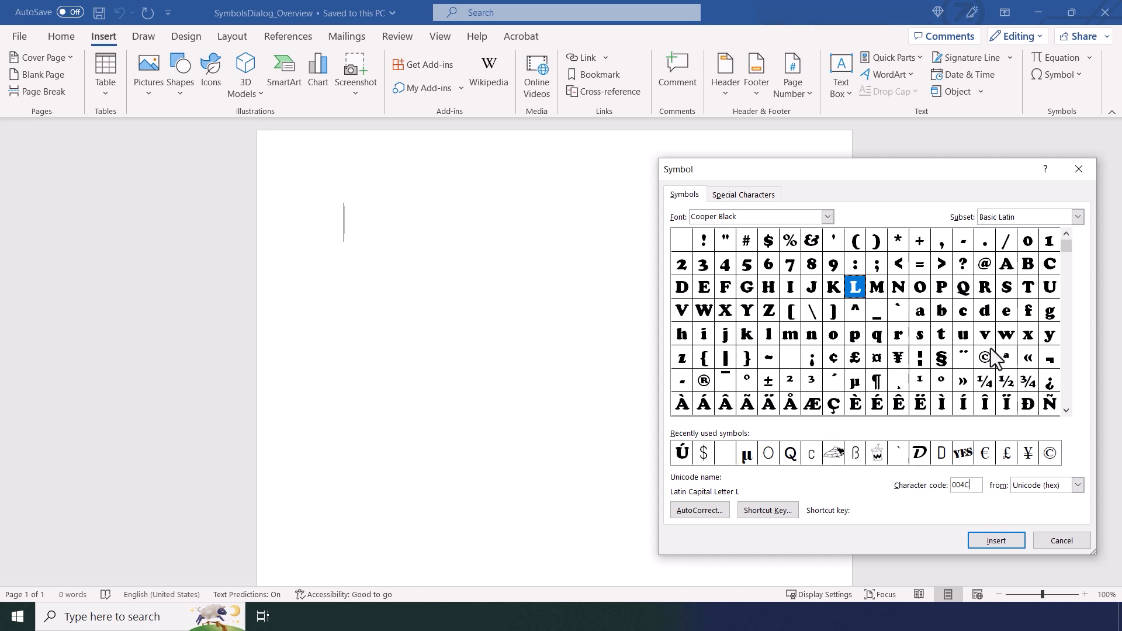
Review the available character subsets for Cooper Black and make the Symbol dialog narrower
left_click(1079, 218)
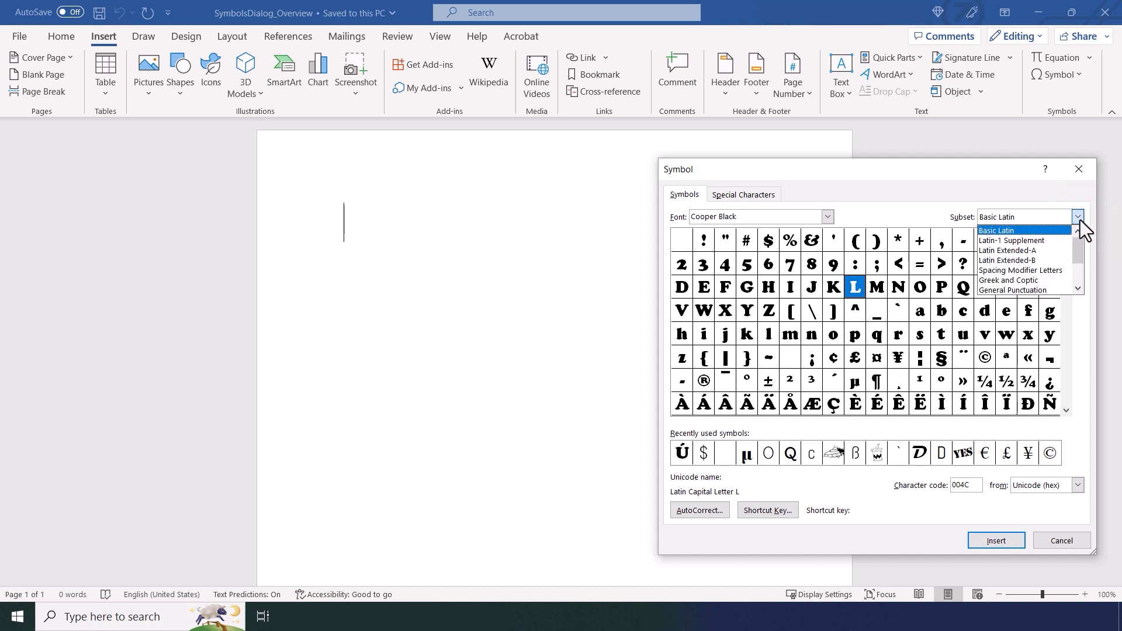
left_click(917, 212)
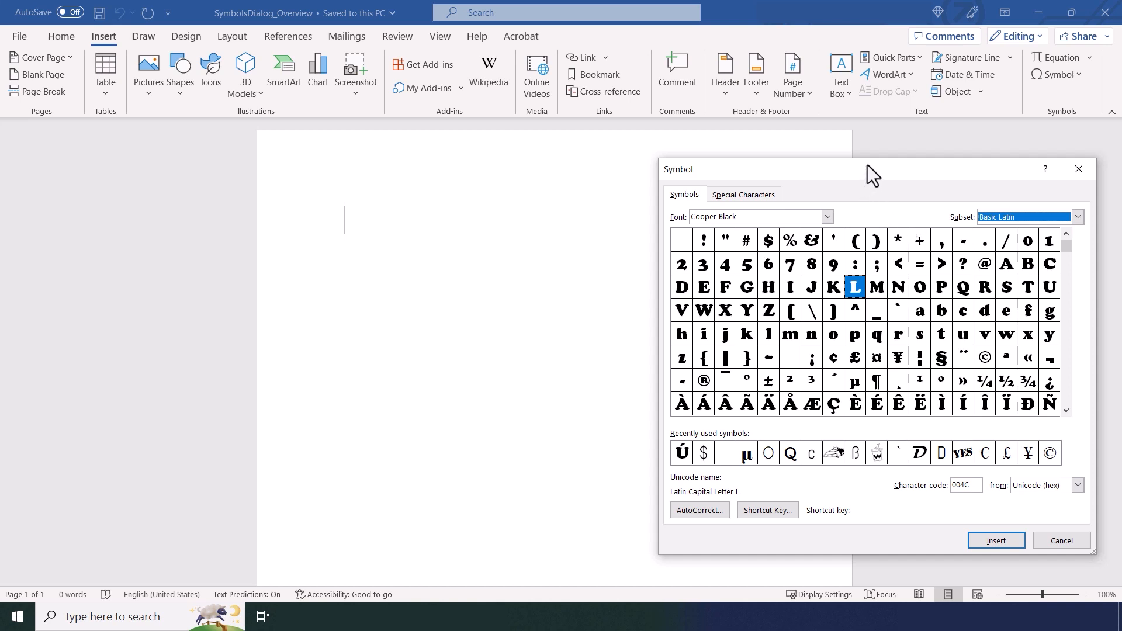
left_click(655, 260)
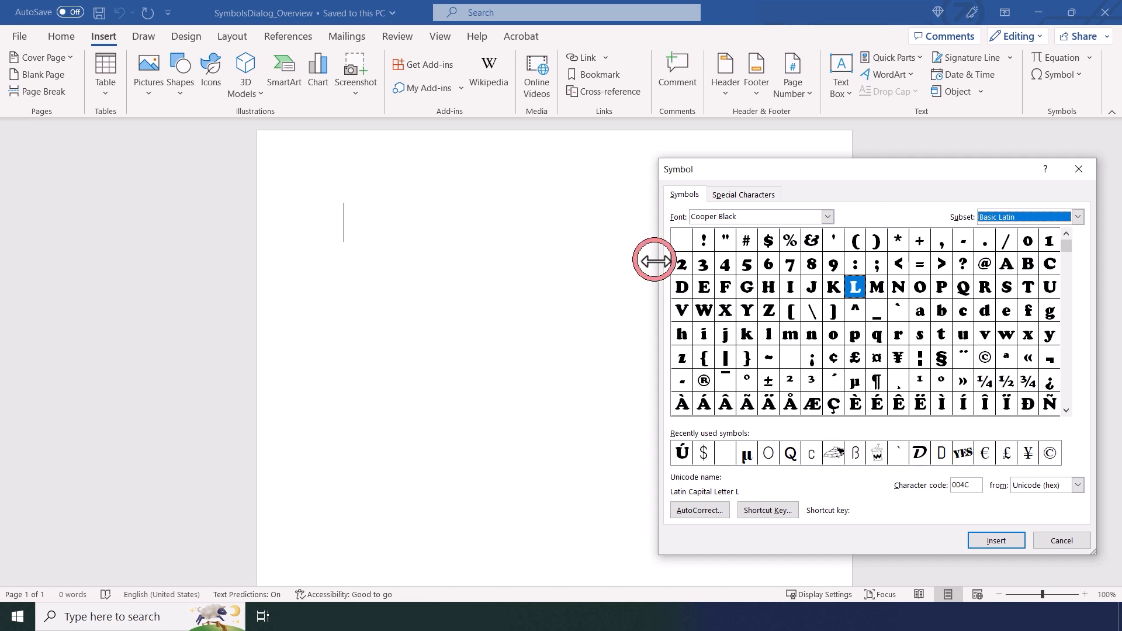
left_click_drag(655, 260, 716, 260)
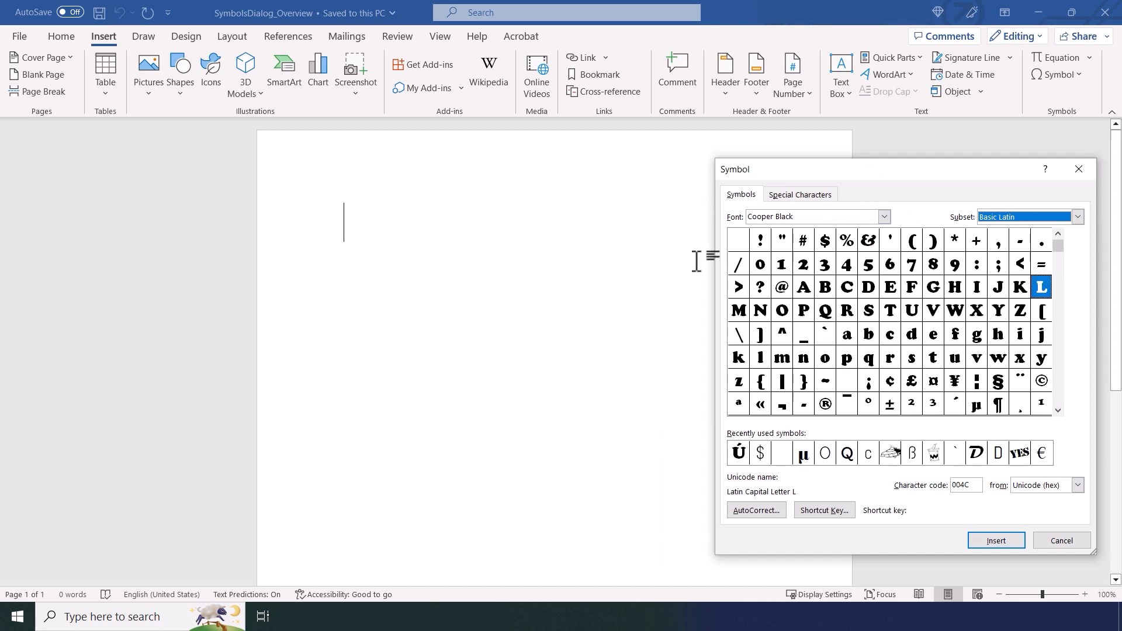
Preview the symbol sets of the fonts from Cooper Black back to Constantia, and choose Courier New as the symbol font
left_click(885, 217)
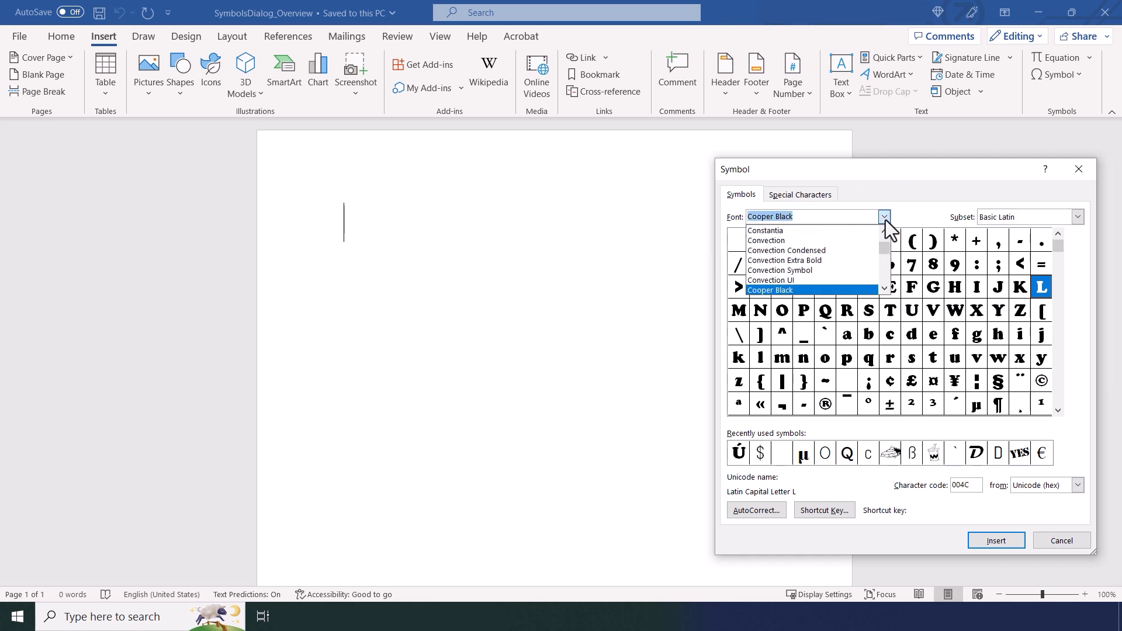
key("Up")
key("Up")
key("Up")
key("Up")
key("Up")
key("Up")
key("Up")
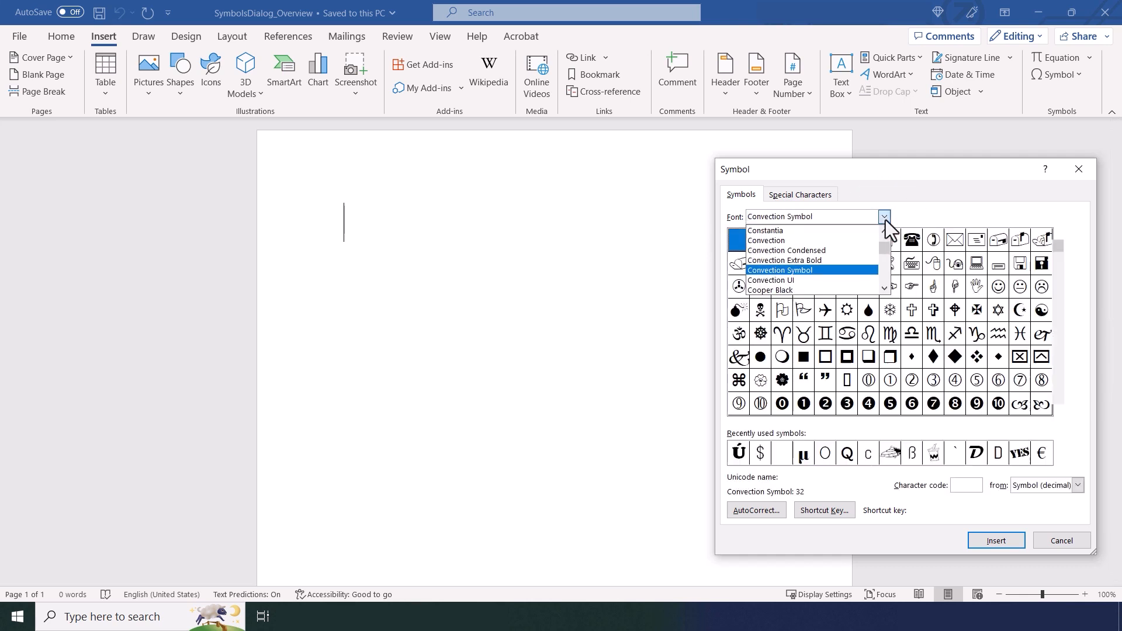
key("Down")
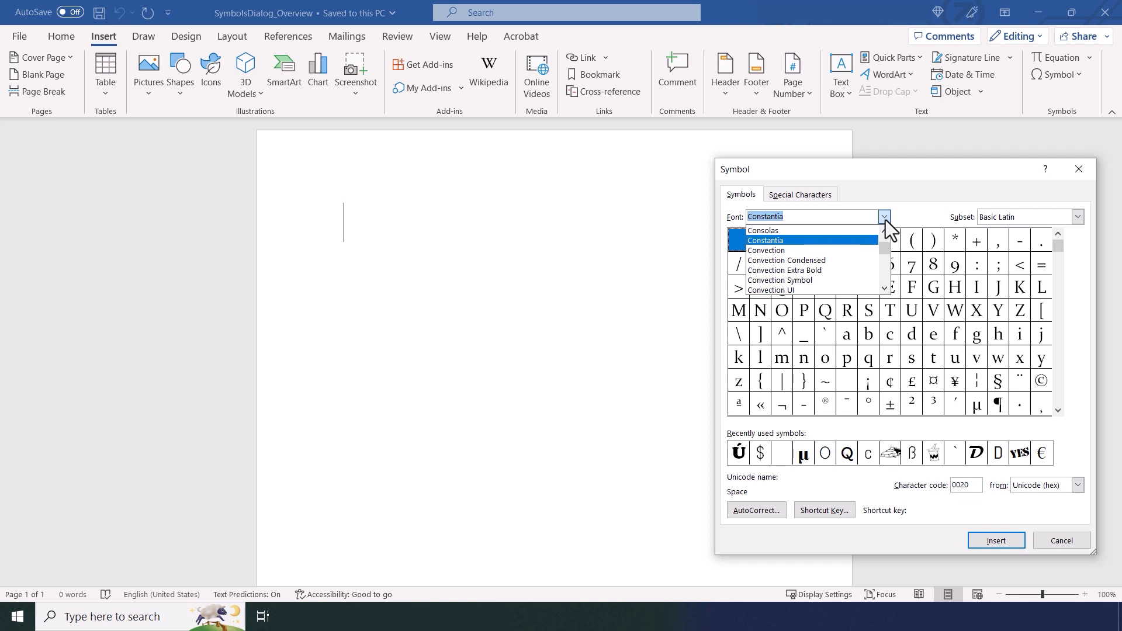
type("Courier New")
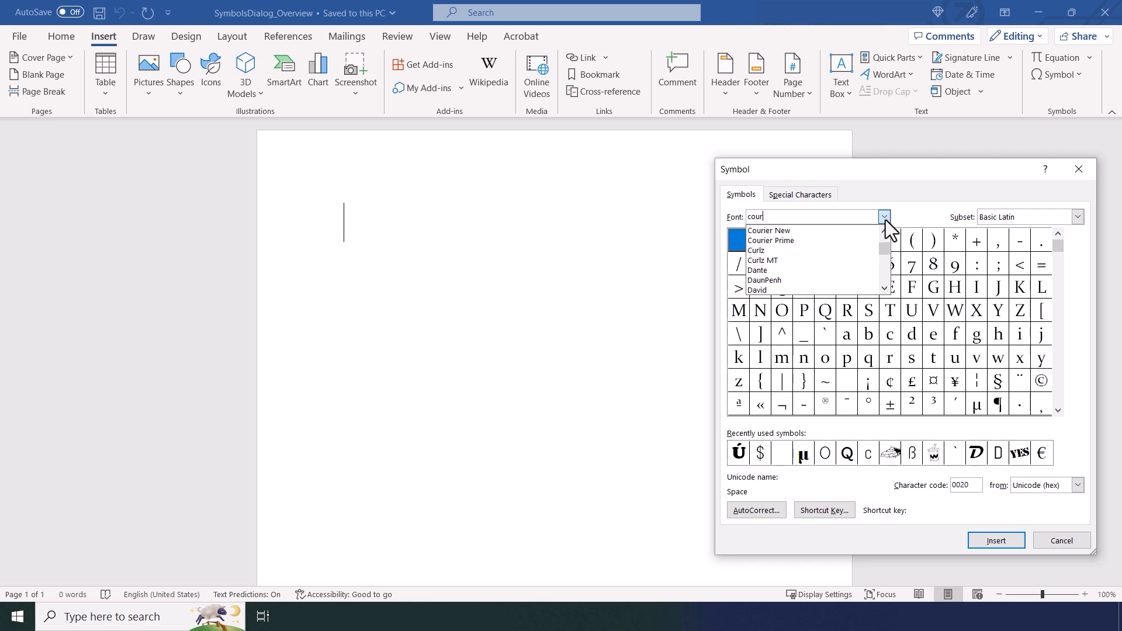
left_click(884, 217)
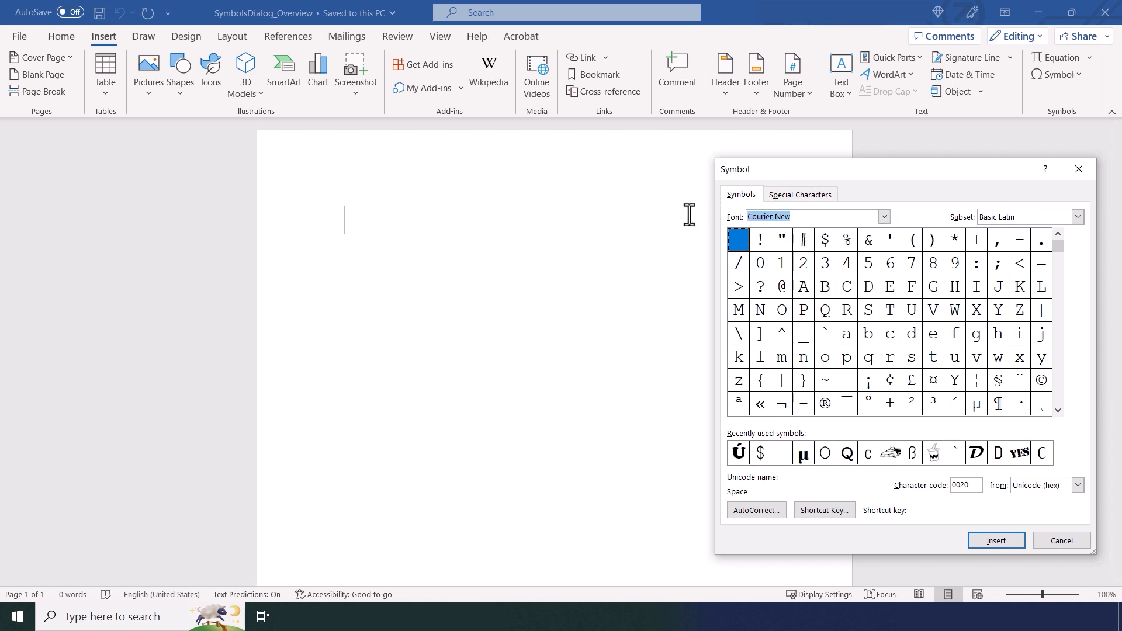
Set the symbol font to Sacramento and insert its capital letter B into the document
type("sa")
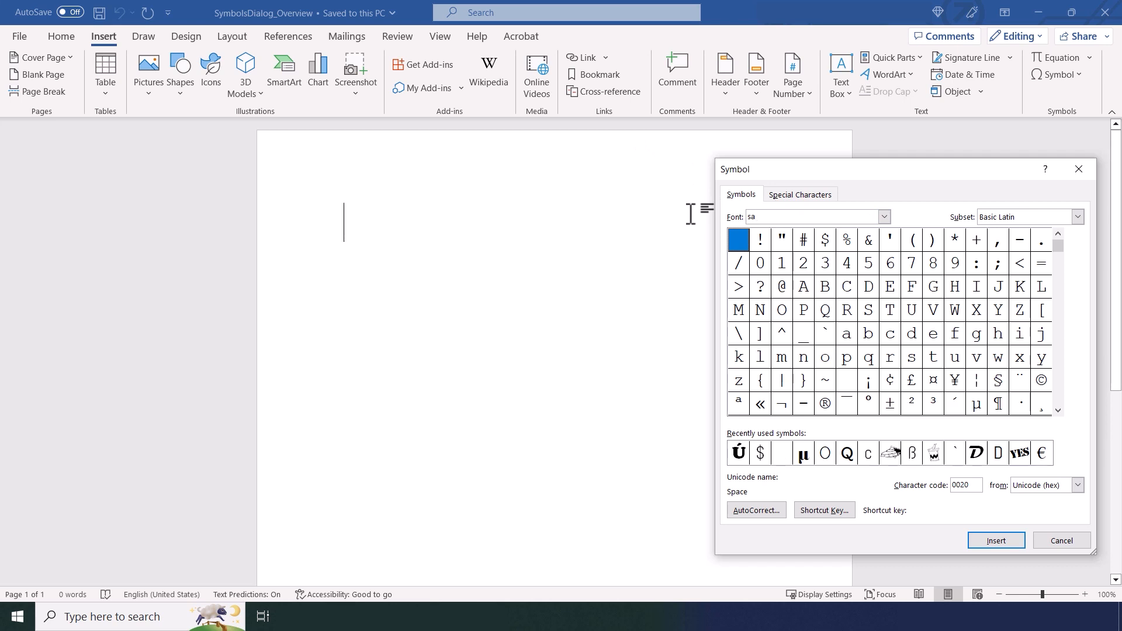
type("cramento")
key("Return")
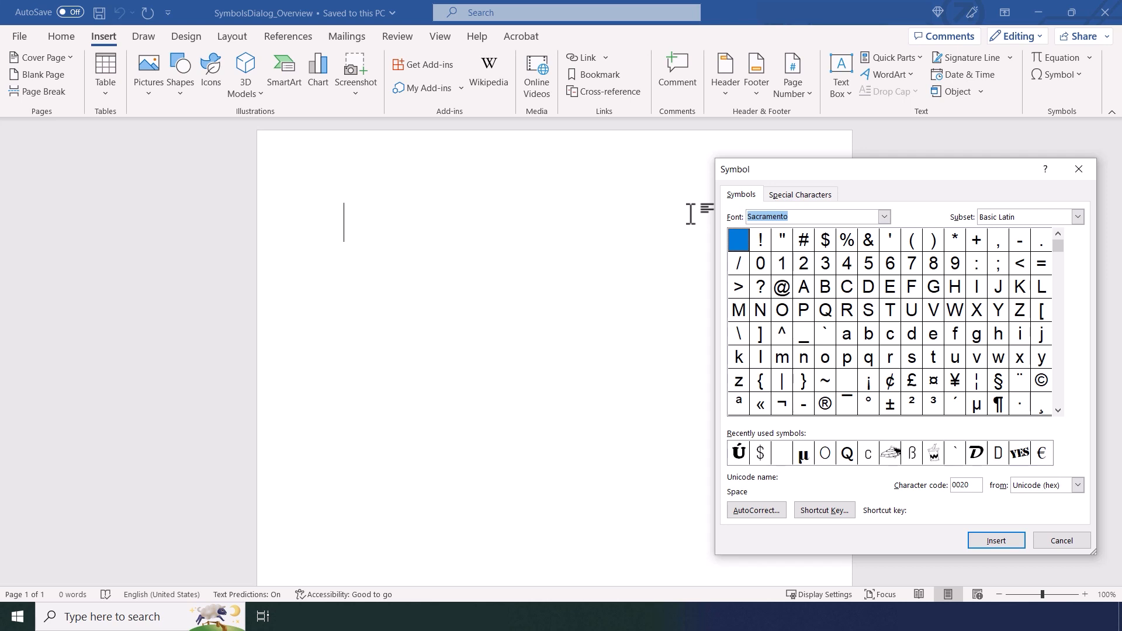
left_click(826, 293)
double_click(825, 292)
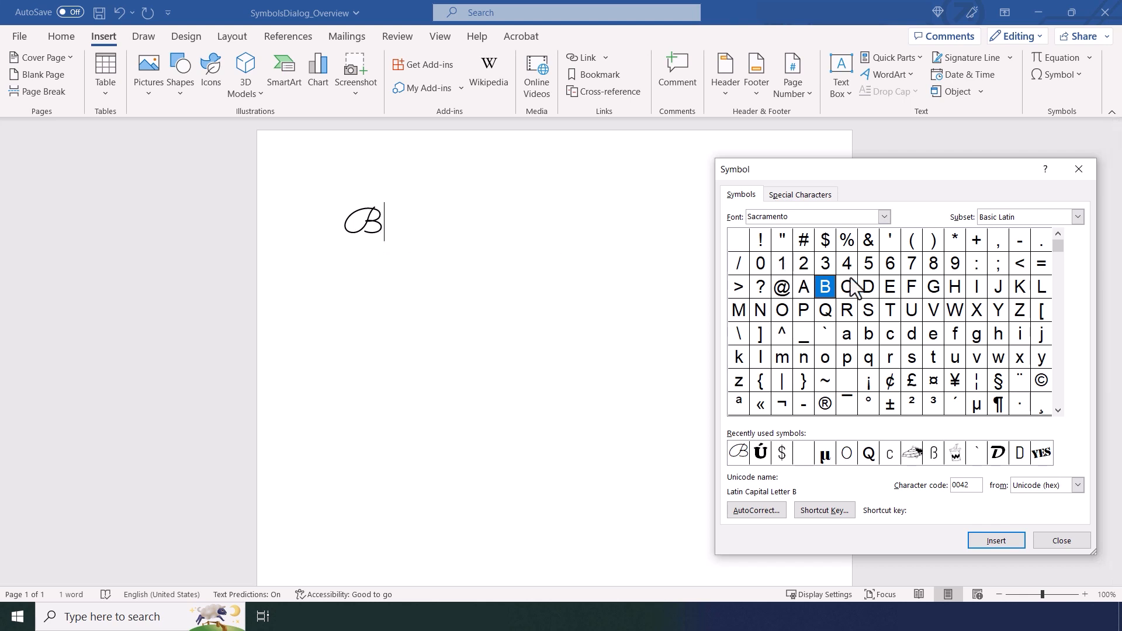
Switch the symbol font to Rubik and back to Sacramento to refresh the character grid
left_click(884, 217)
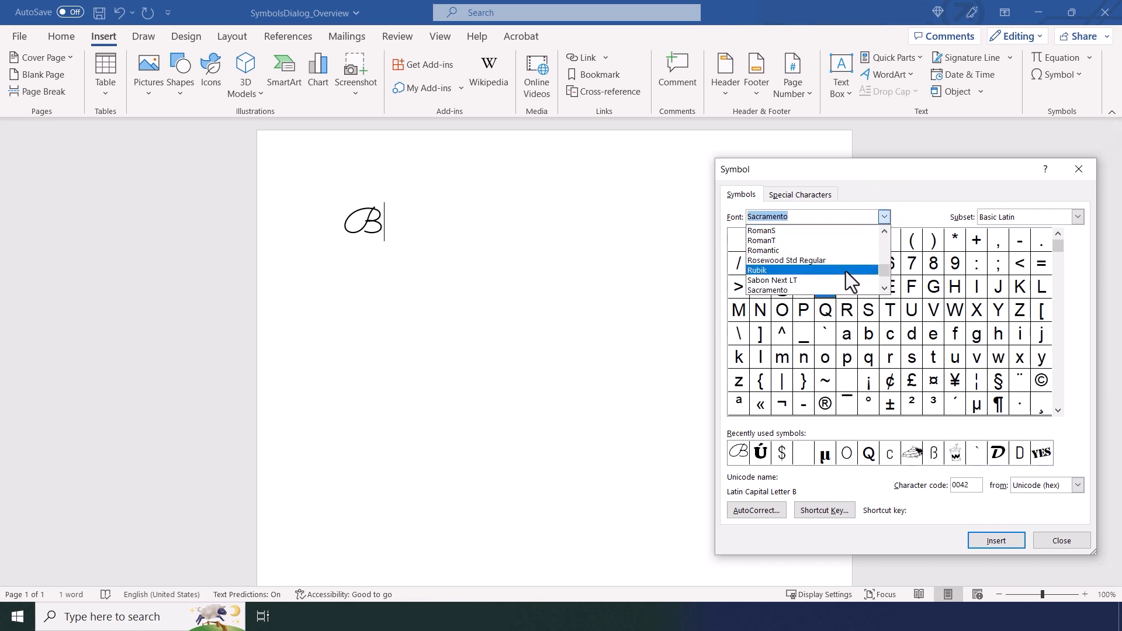
left_click(846, 272)
left_click(885, 217)
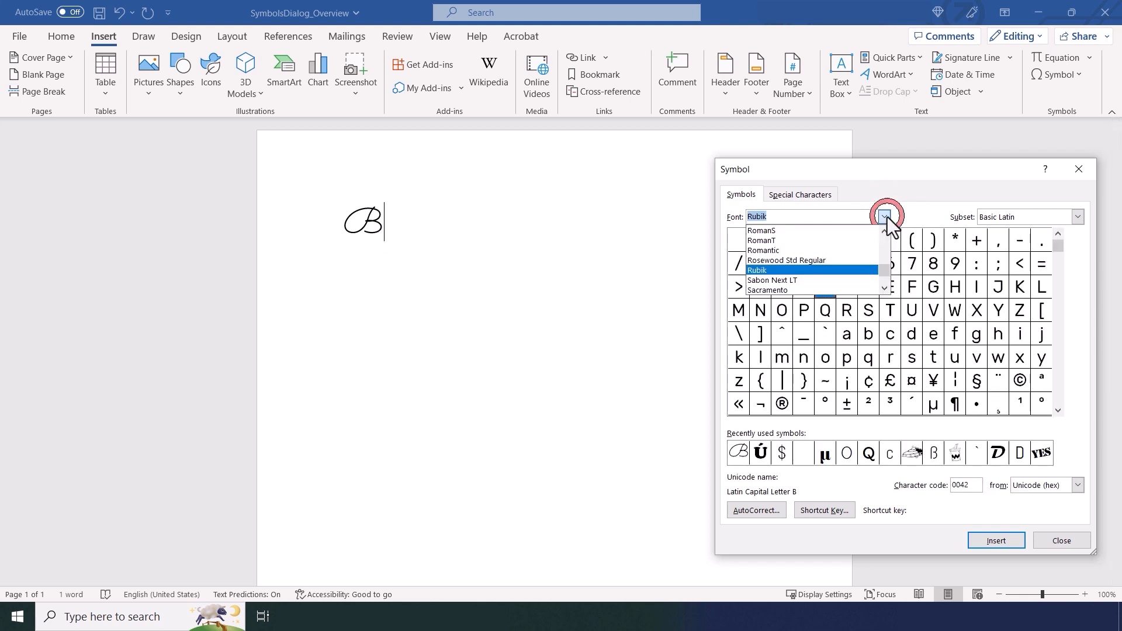
left_click(837, 289)
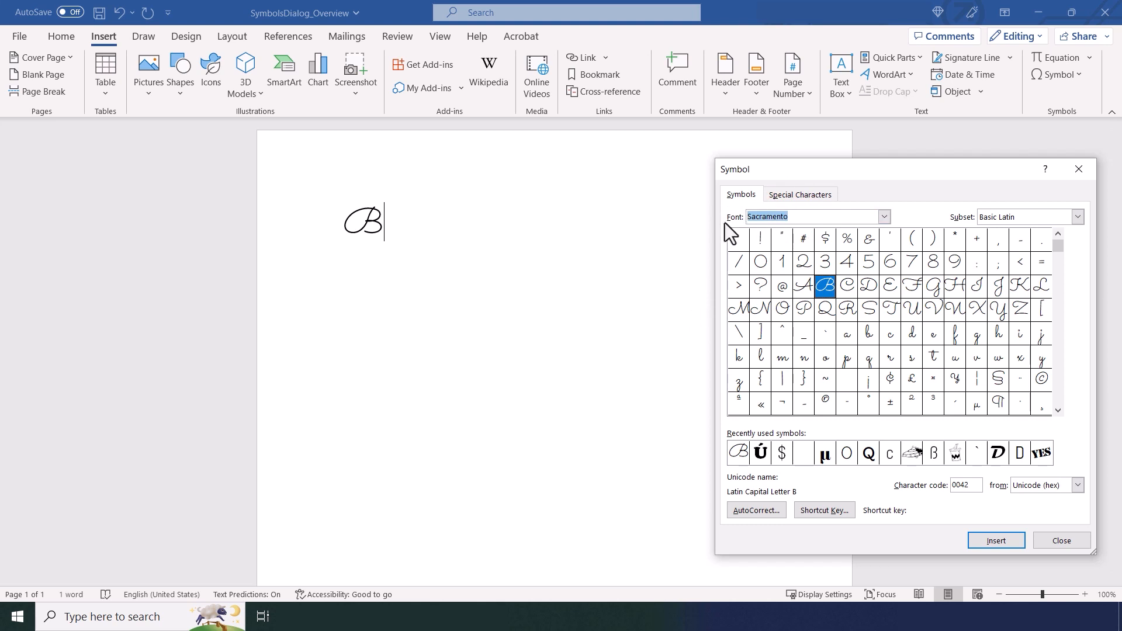
Set the symbol font to Mini Pics Lil Edibles and insert the birthday cake (0036) and the leafy root vegetable (0050)
type("mini p")
key("Down")
key("Down")
key("Down")
key("Down")
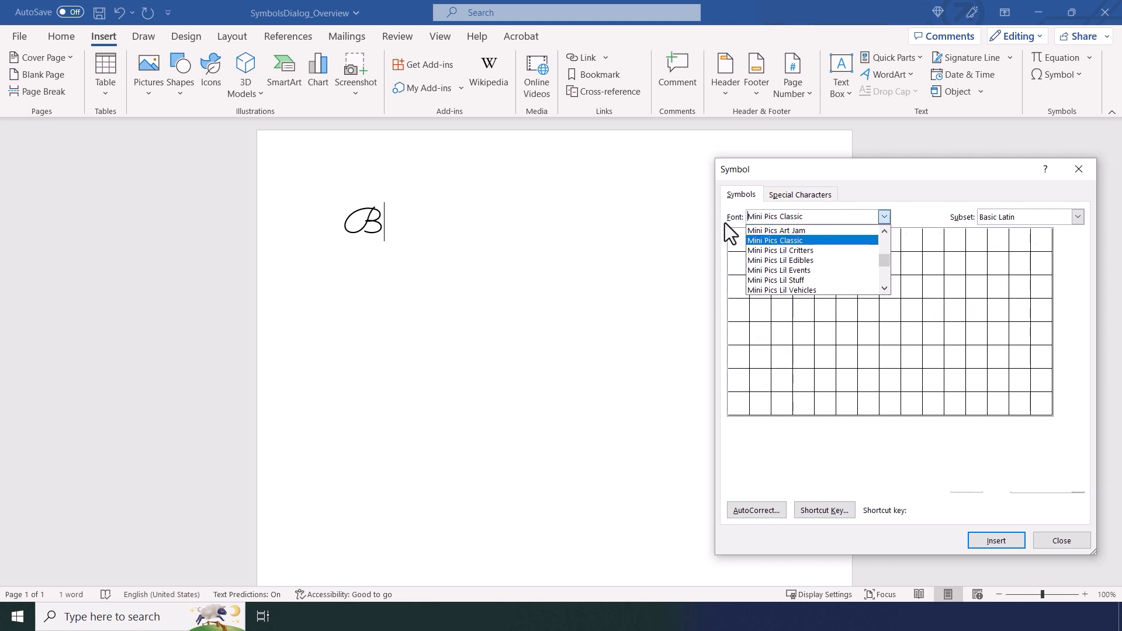
key("Return")
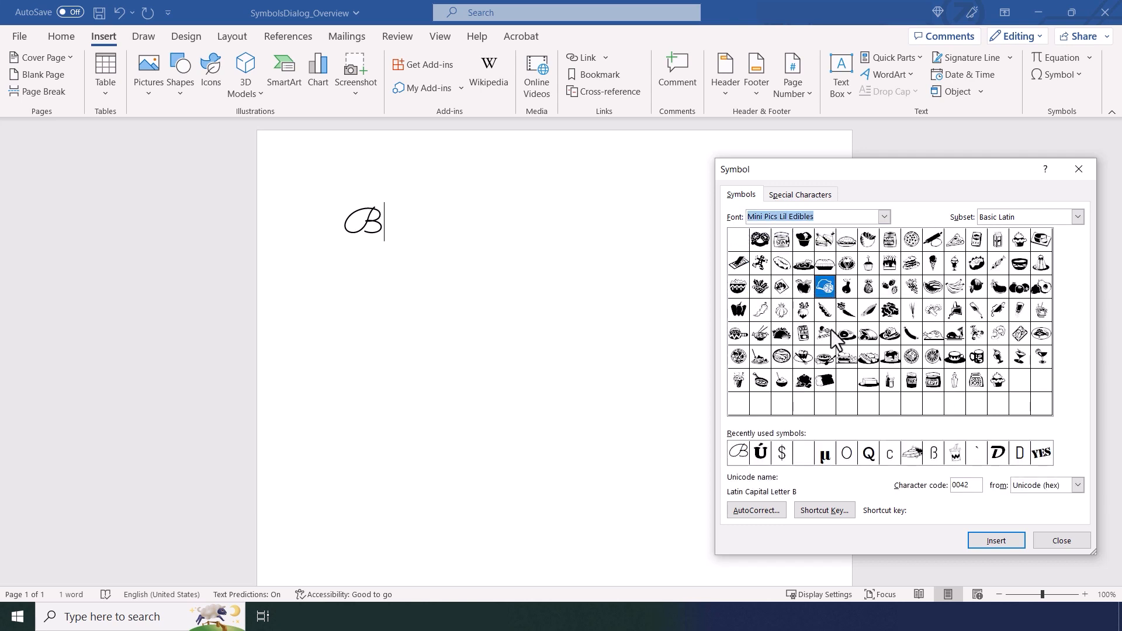
double_click(890, 266)
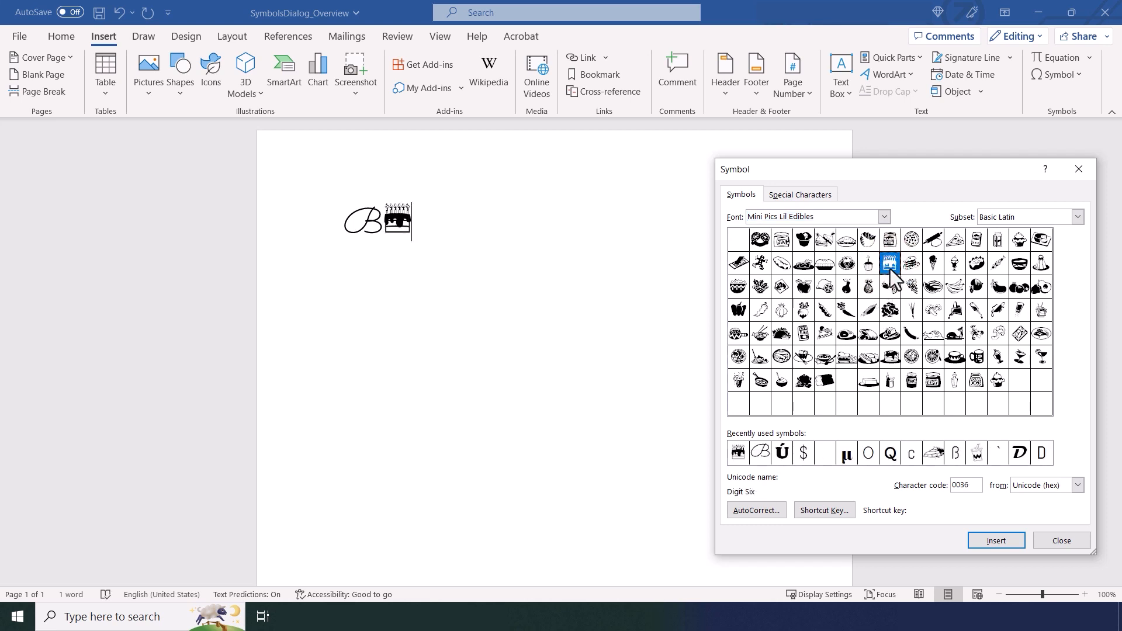
double_click(804, 313)
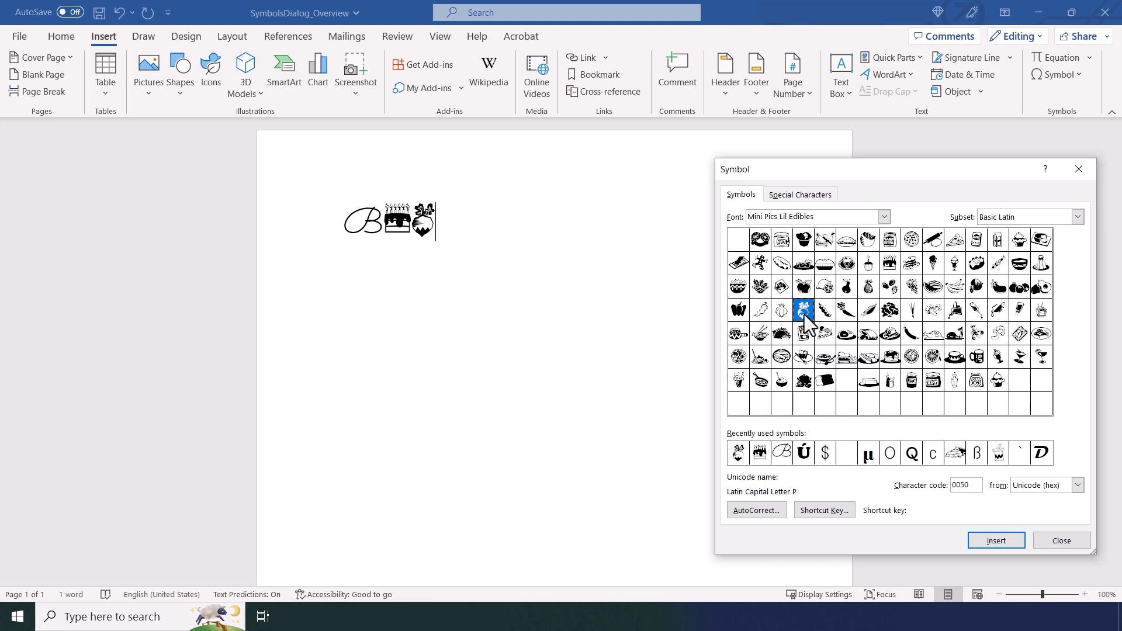
Set the symbol font to Microsoft JhengHei UI Light
left_click(884, 216)
scroll(887, 264, "up", 10)
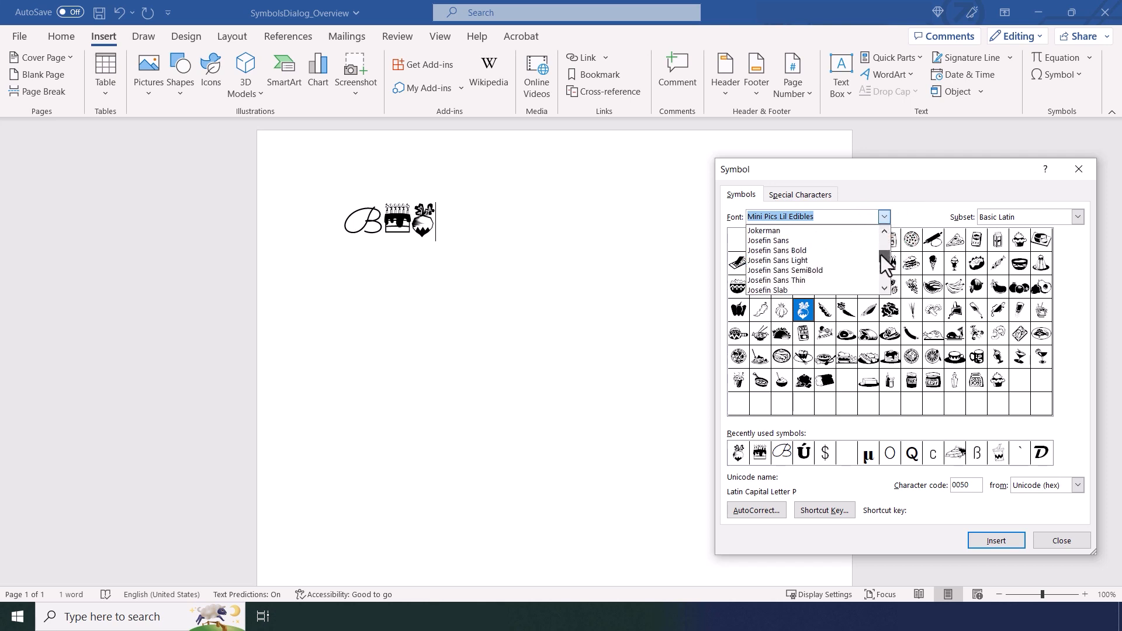
scroll(883, 260, "down", 7)
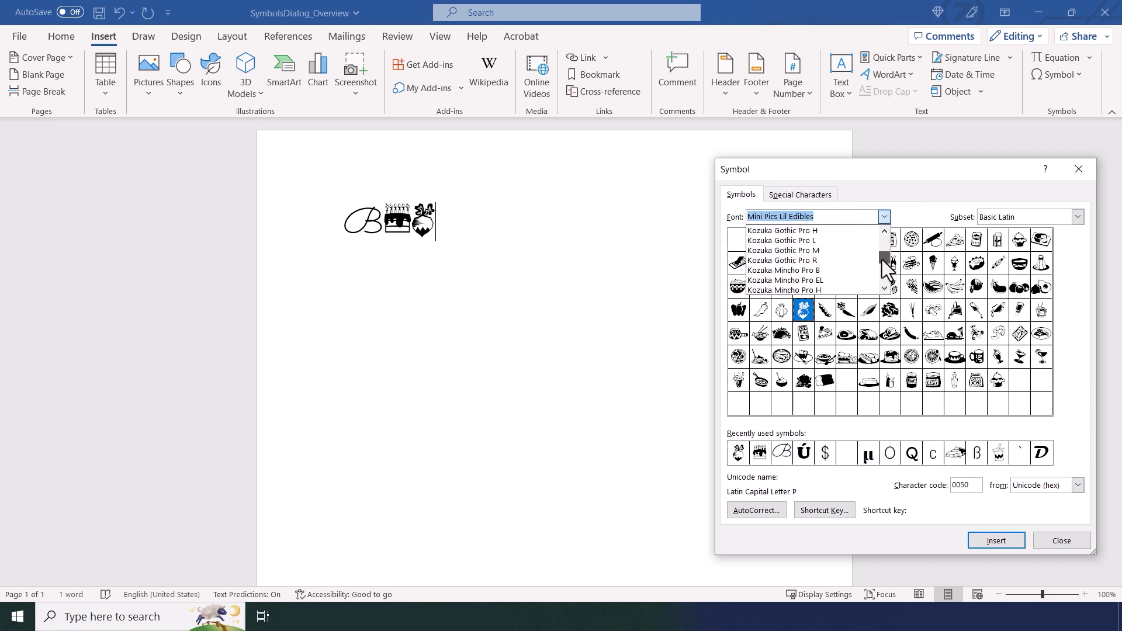
scroll(887, 271, "down", 10)
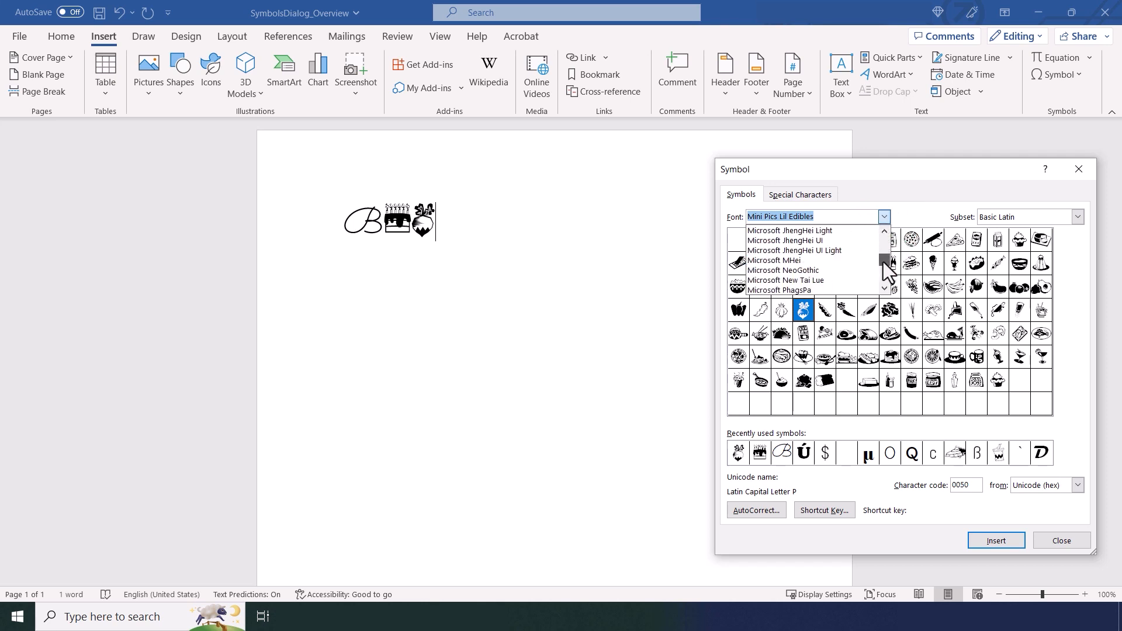
left_click(819, 250)
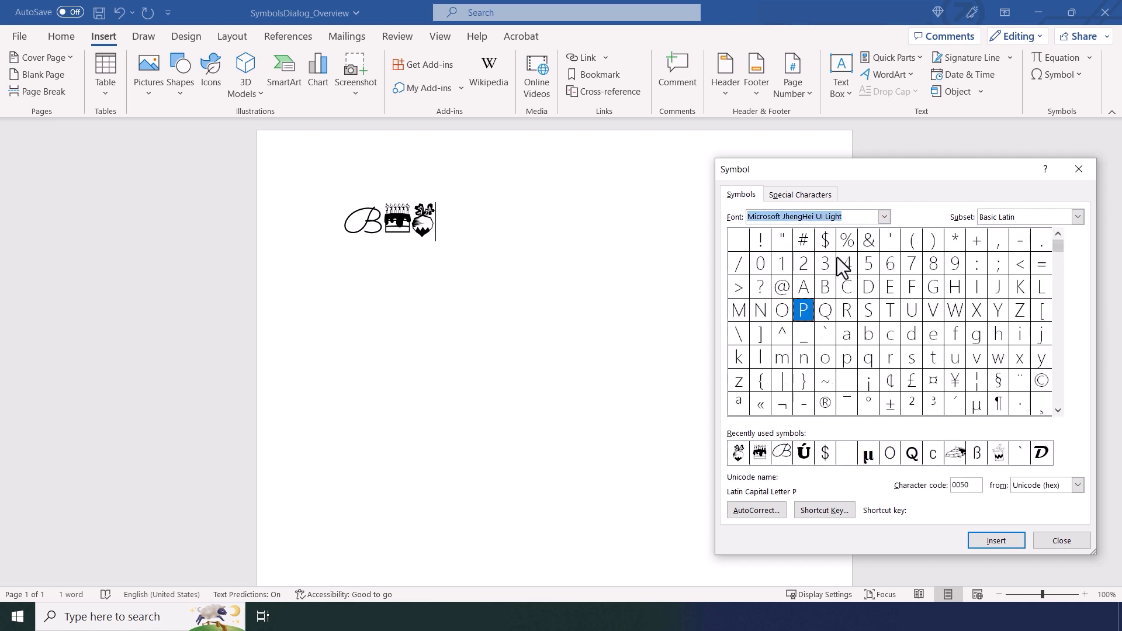
Examine the font's character grid from Basic Latin through to the Kangxi Radicals subset, and close the Symbol dialog
left_click(1057, 380)
left_click(1057, 380)
left_click(1058, 387)
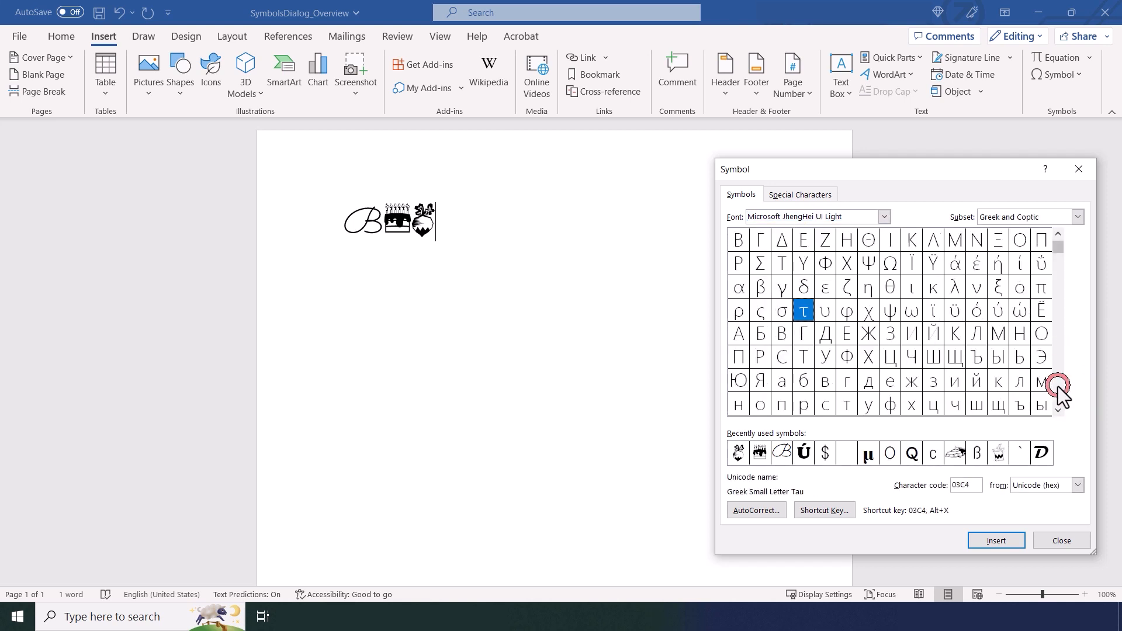
left_click(1058, 387)
left_click(1058, 387)
left_click(1058, 387)
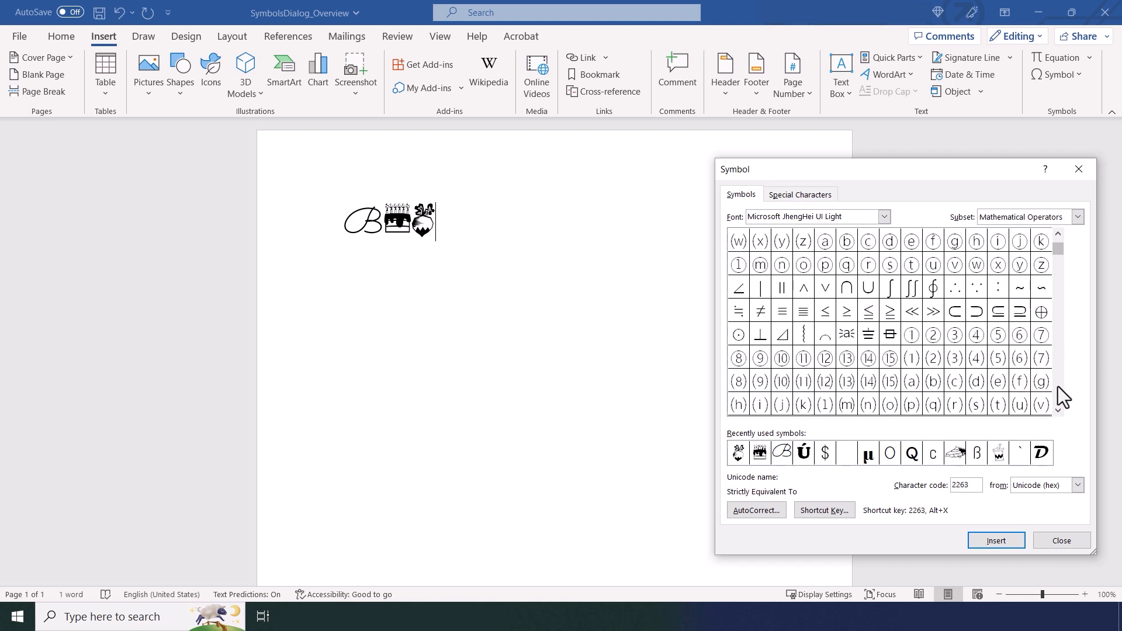
left_click(1058, 387)
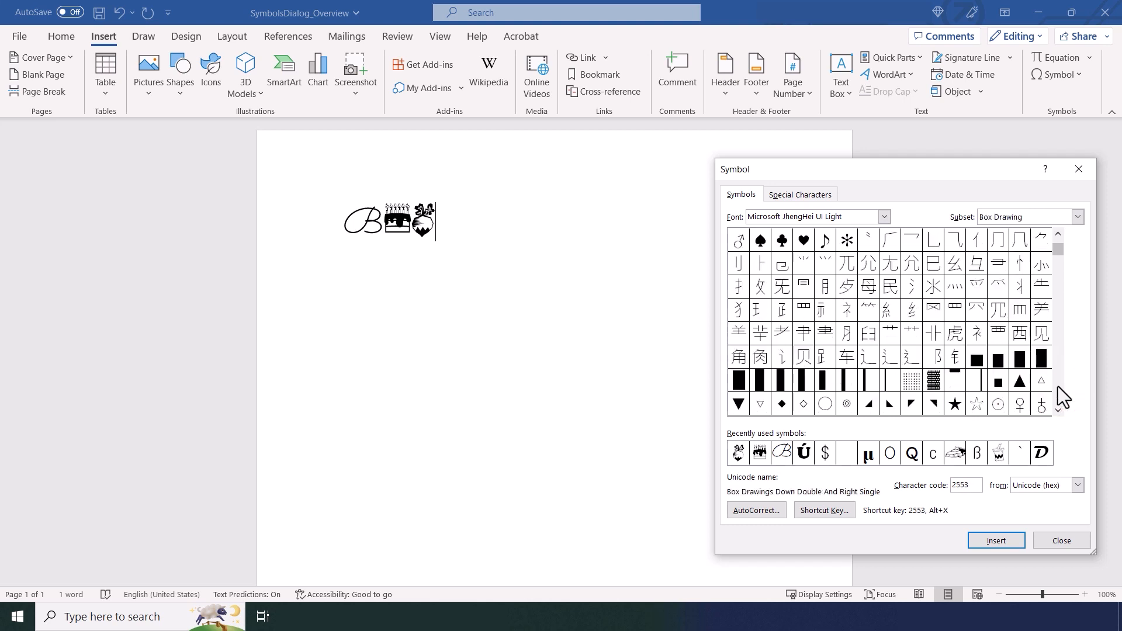
left_click(1058, 387)
left_click(1058, 387)
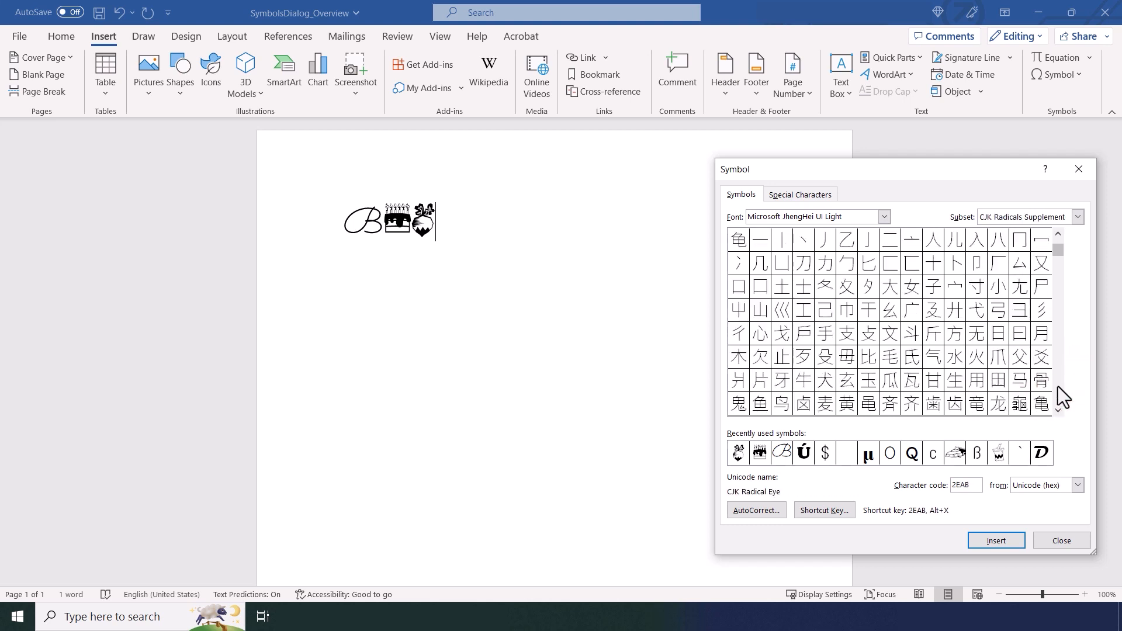
left_click(1058, 387)
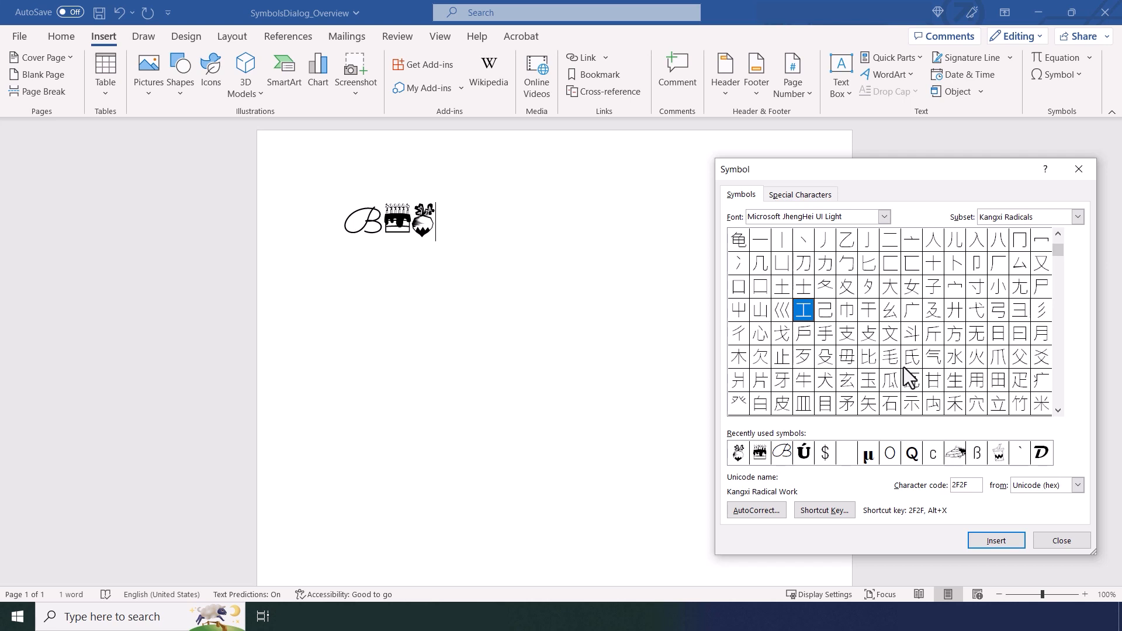
left_click(1055, 542)
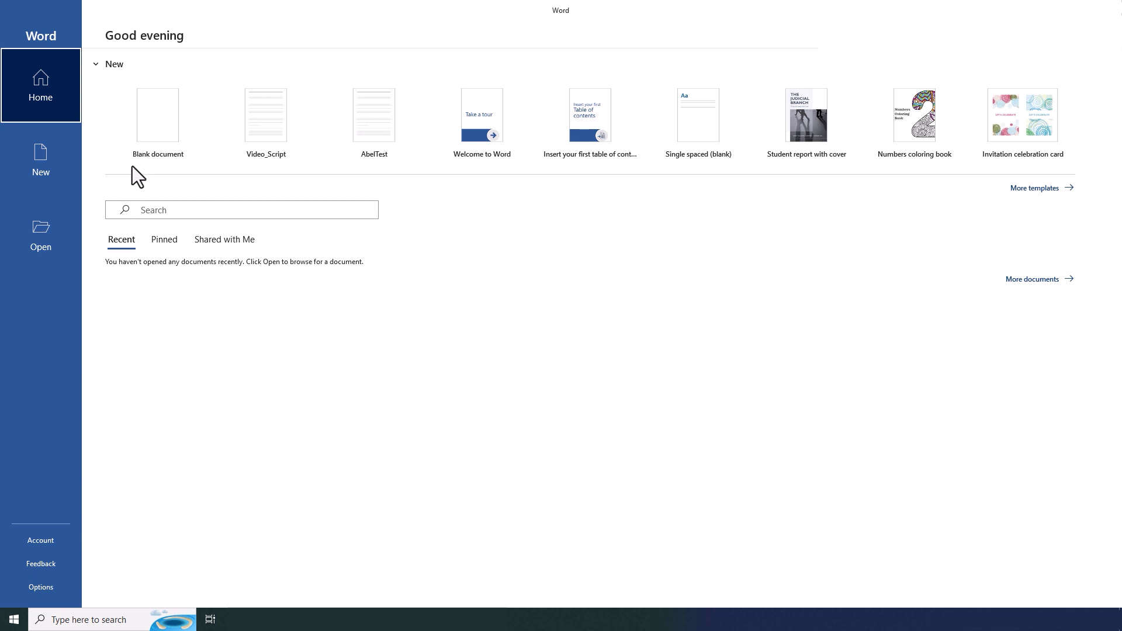
Create a blank document and check whether the Abel font is offered in its font list
left_click(157, 123)
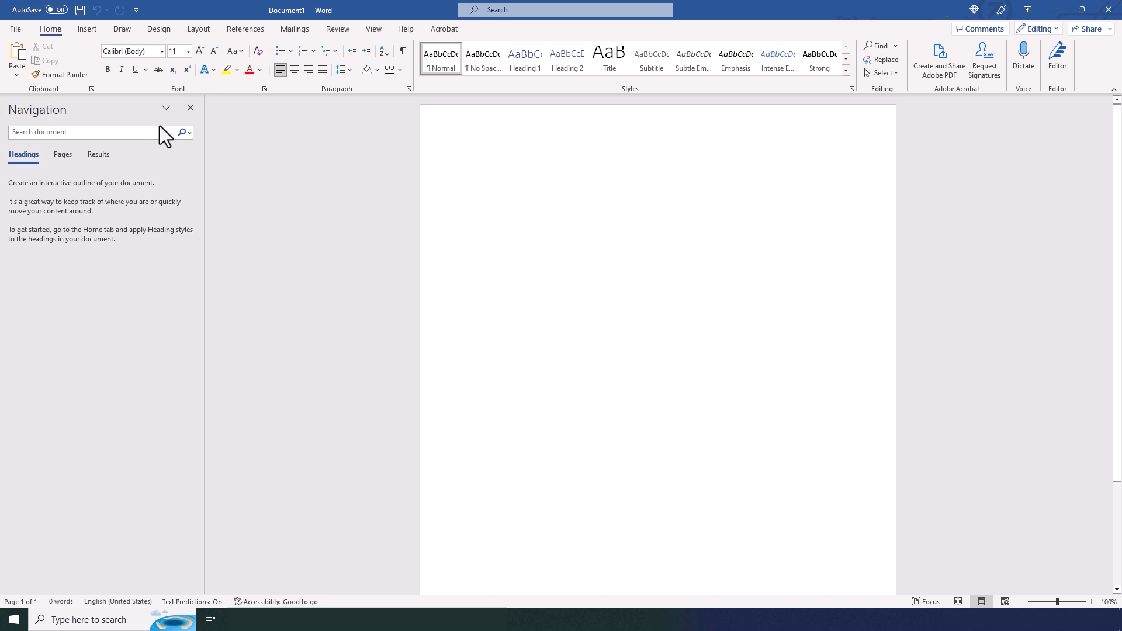
left_click(163, 52)
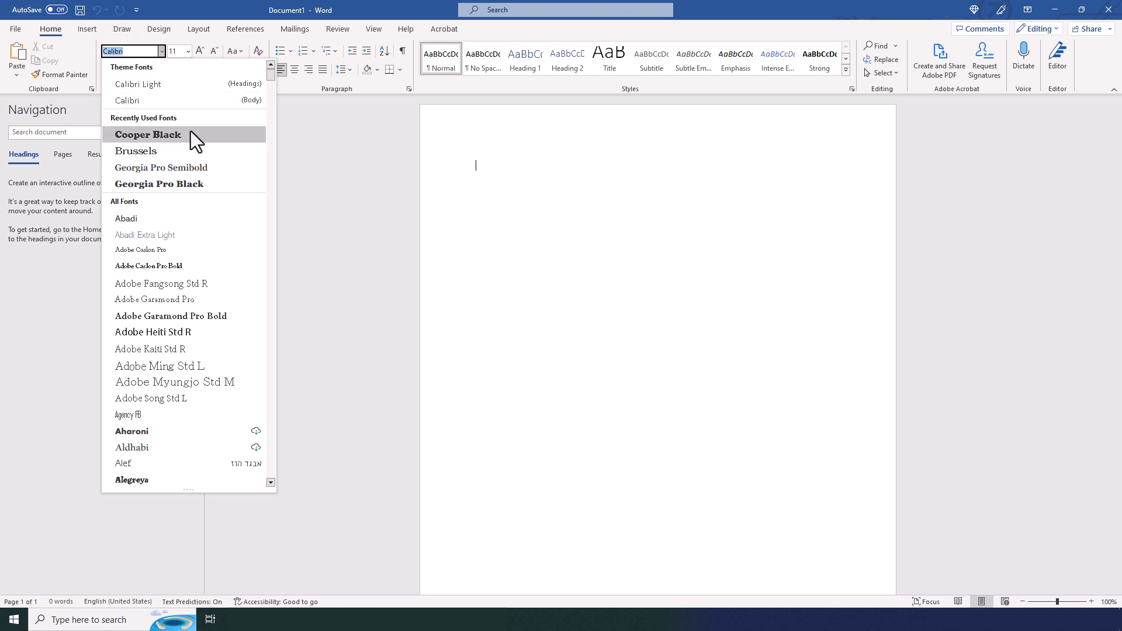
left_click(337, 170)
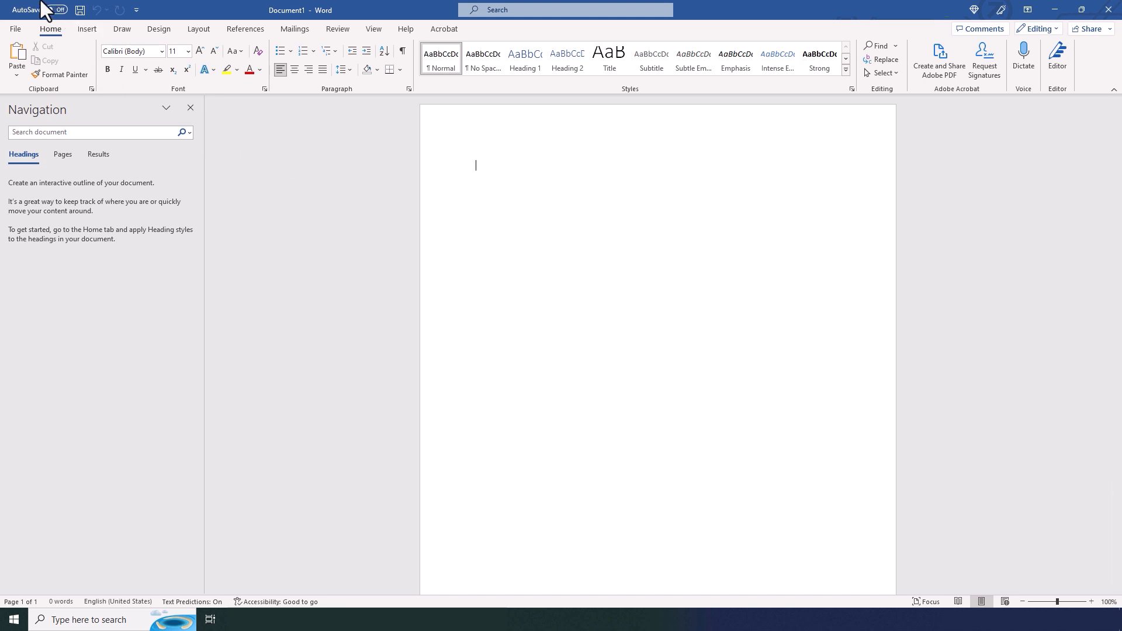
left_click(162, 51)
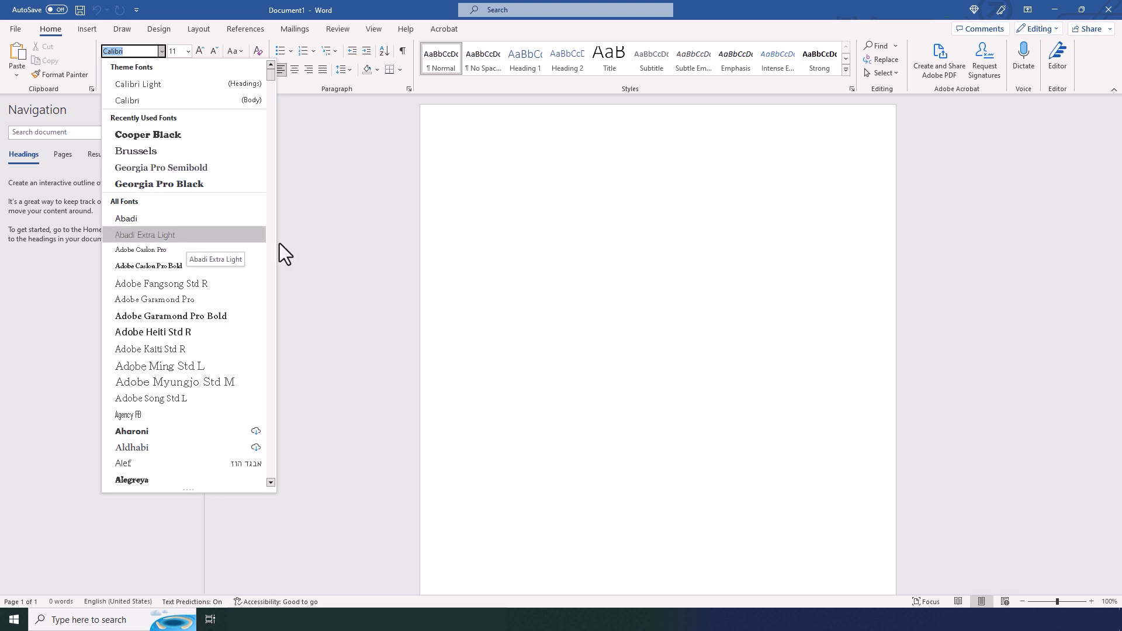
left_click(526, 216)
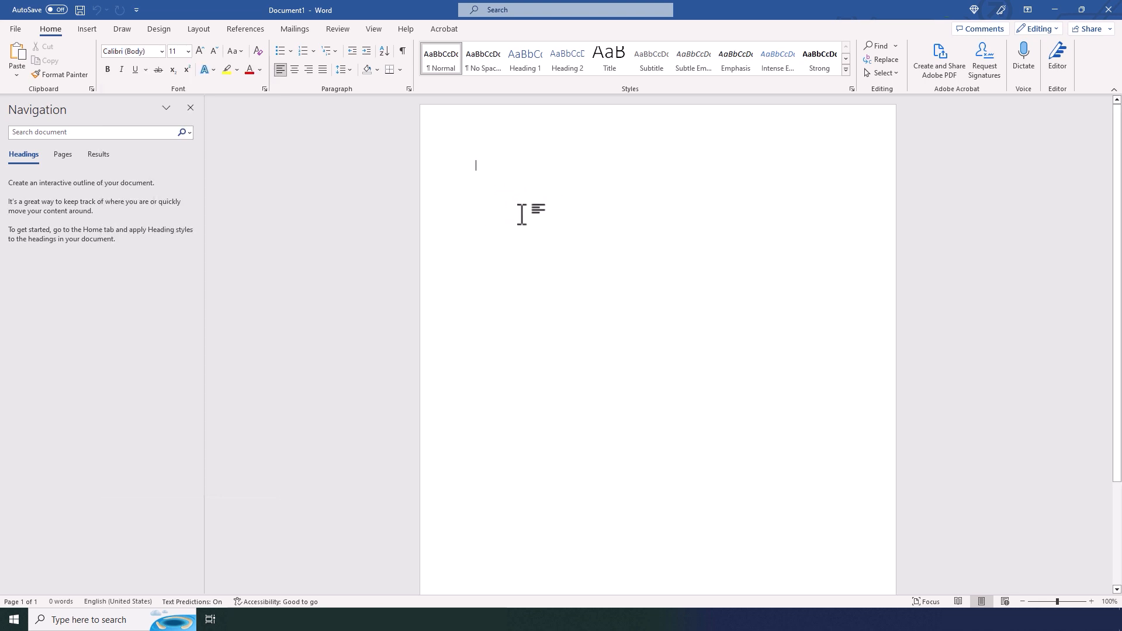
Insert the capital letter Q (0051) in the Abel font through the Symbol dialog
key("alt+n")
key("u")
key("Escape")
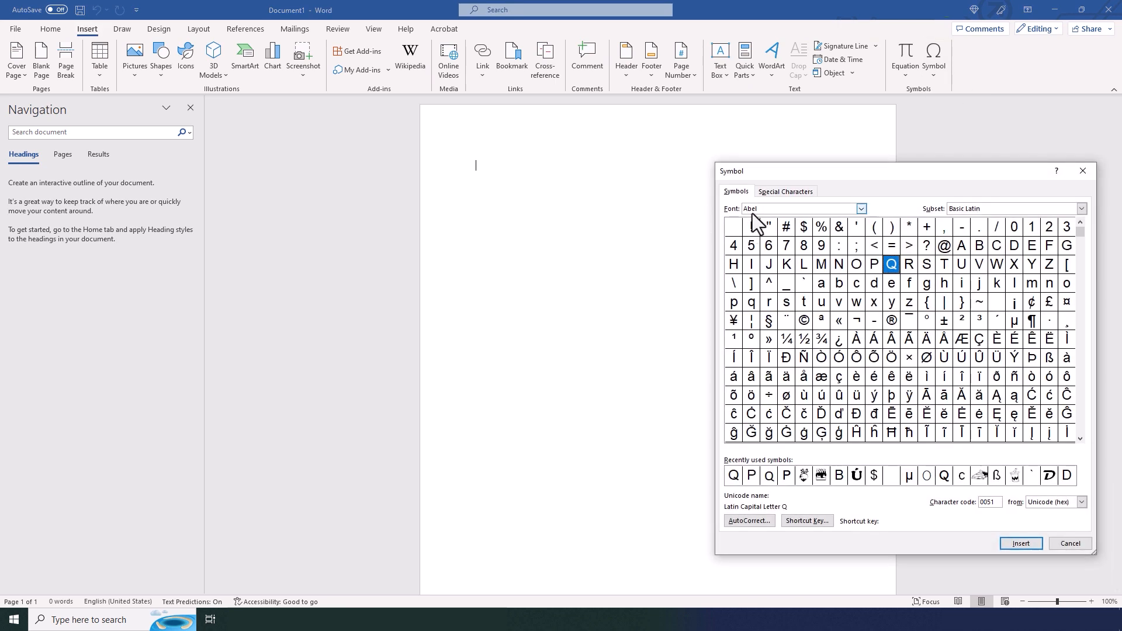
double_click(894, 265)
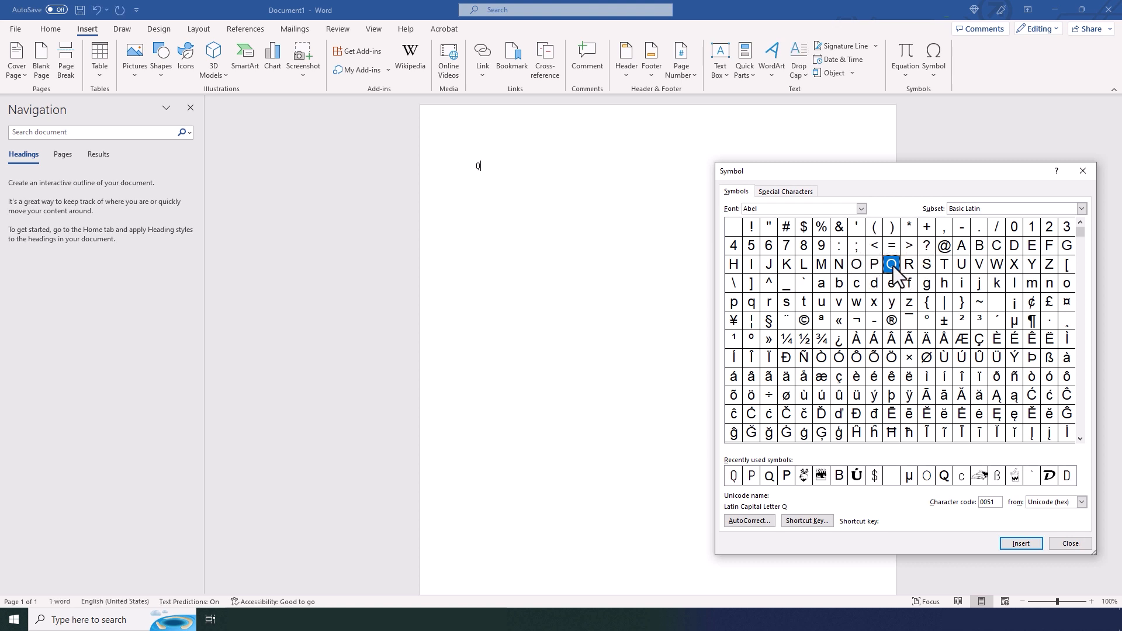
Switch the symbol font to (normal text) and back to Abel to refresh the character grid, and close the Symbol dialog
left_click(862, 212)
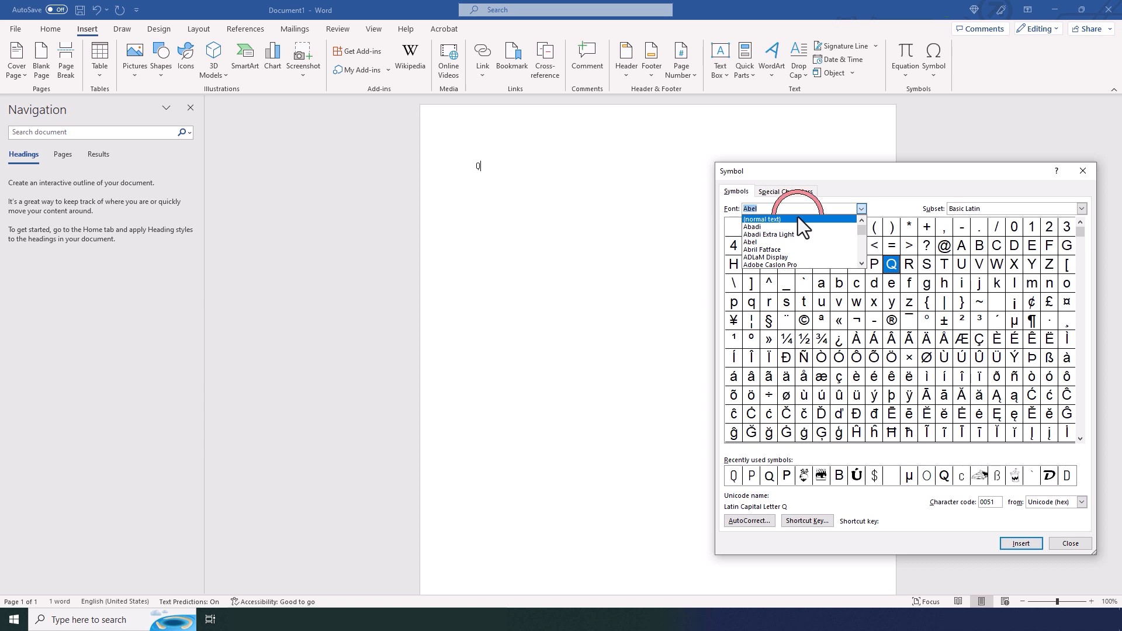
left_click(798, 218)
left_click(862, 209)
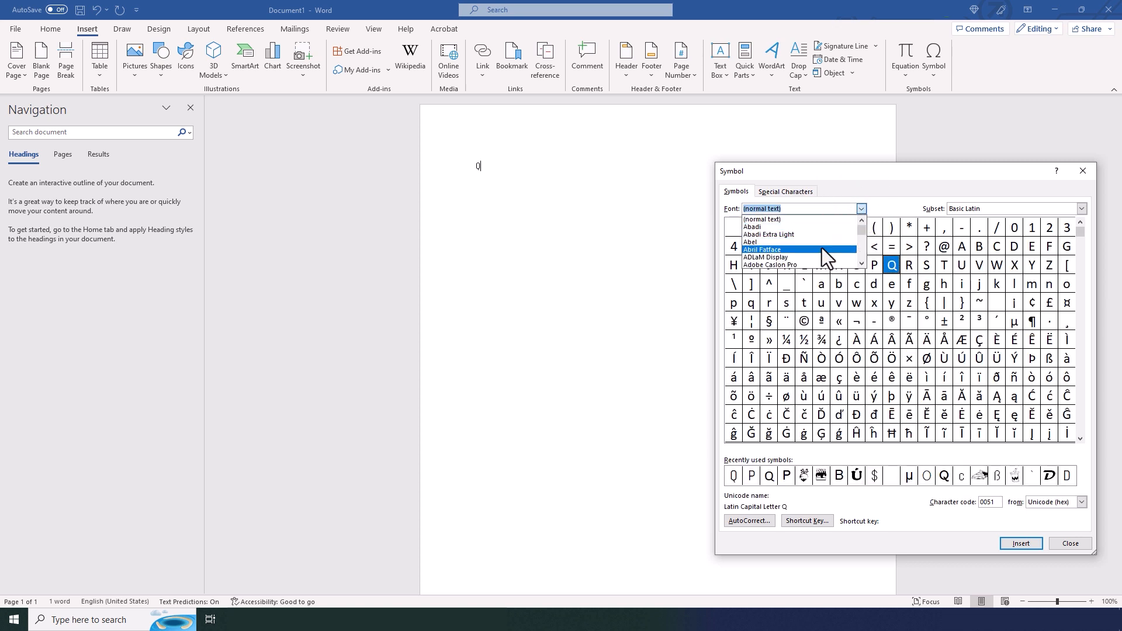
left_click(820, 243)
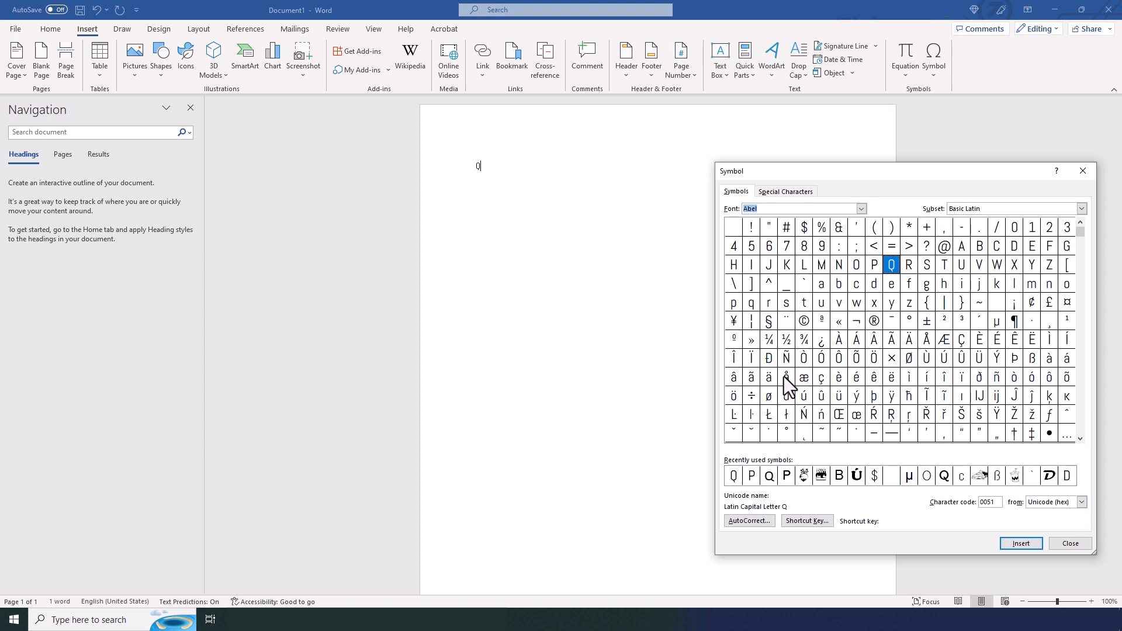
left_click(1065, 545)
Check the document's font list again for the Abel font
left_click(46, 31)
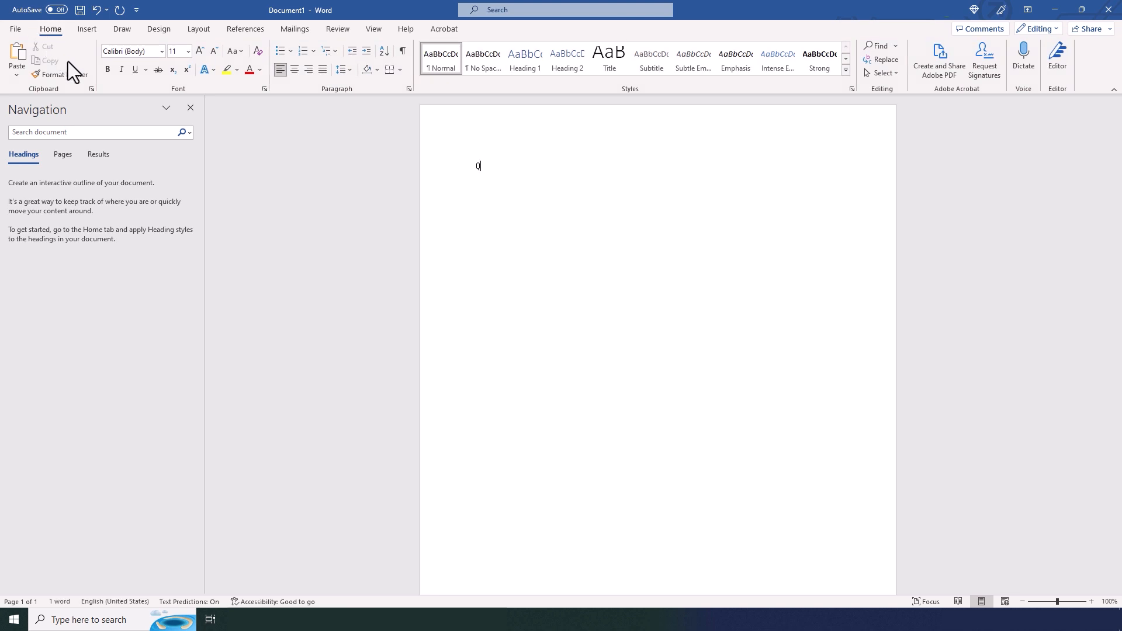
left_click(160, 51)
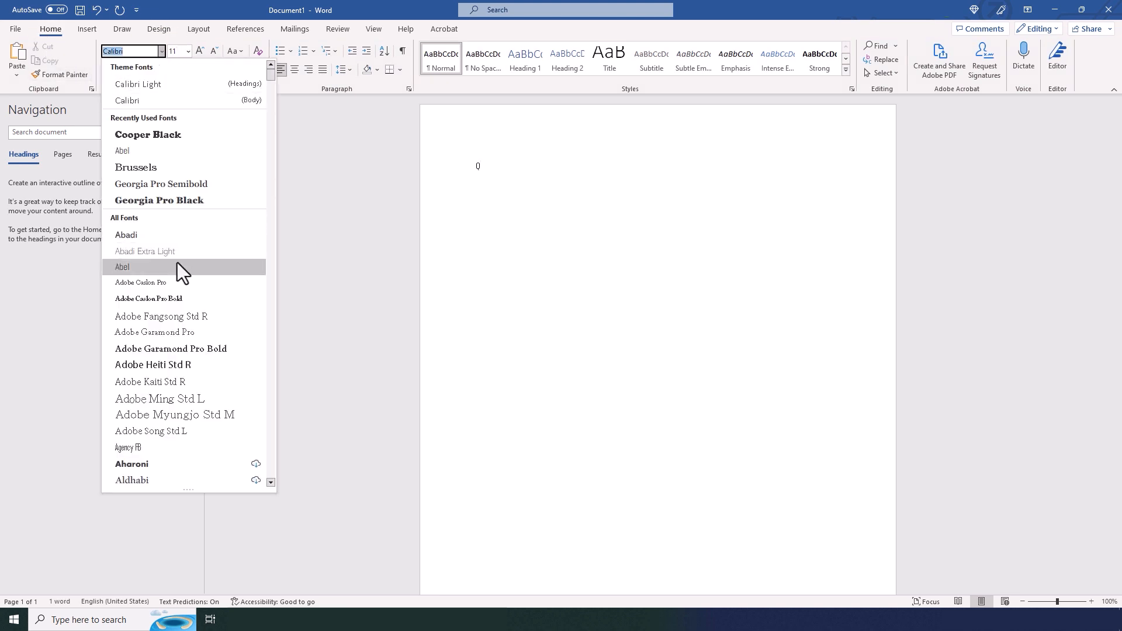
left_click(345, 228)
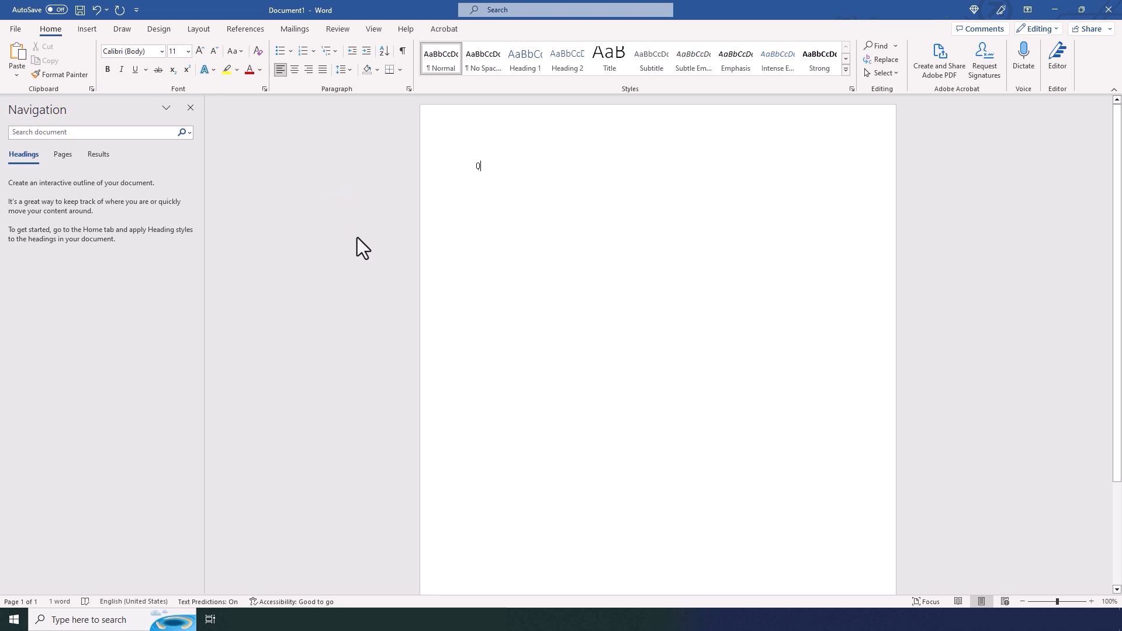
Close the document without saving it and create a new blank document
left_click(1109, 9)
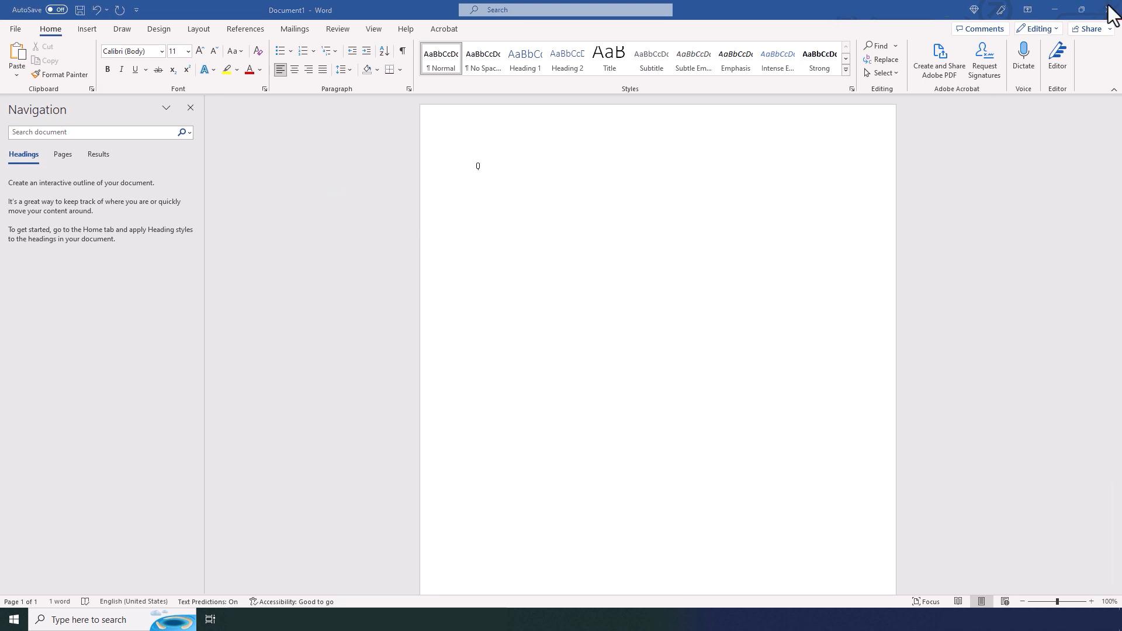
left_click(603, 378)
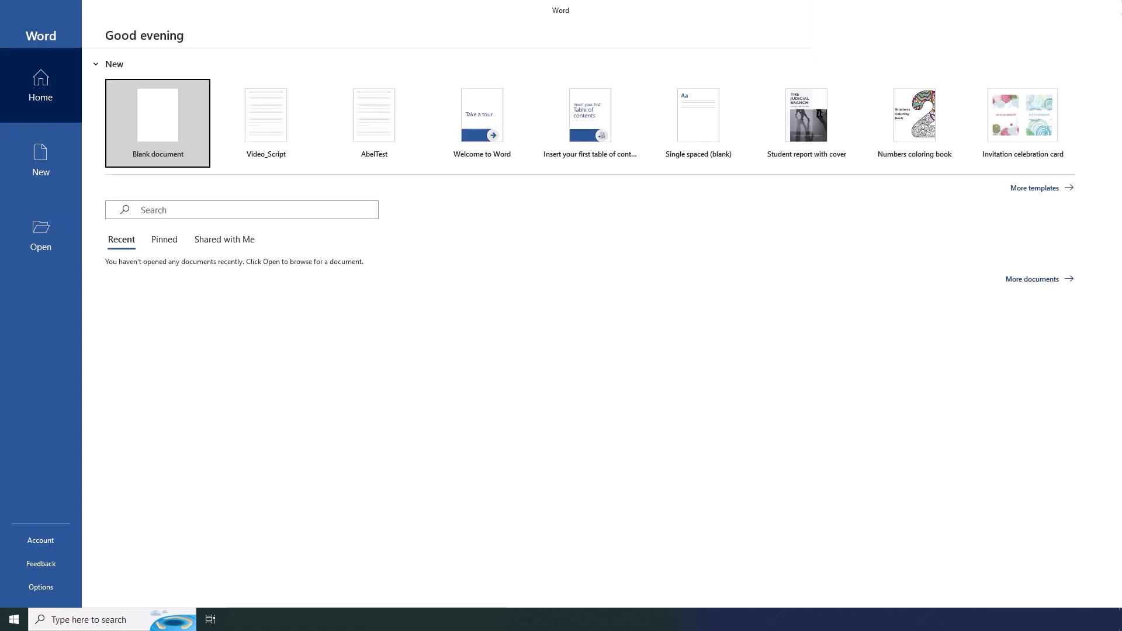
left_click(146, 132)
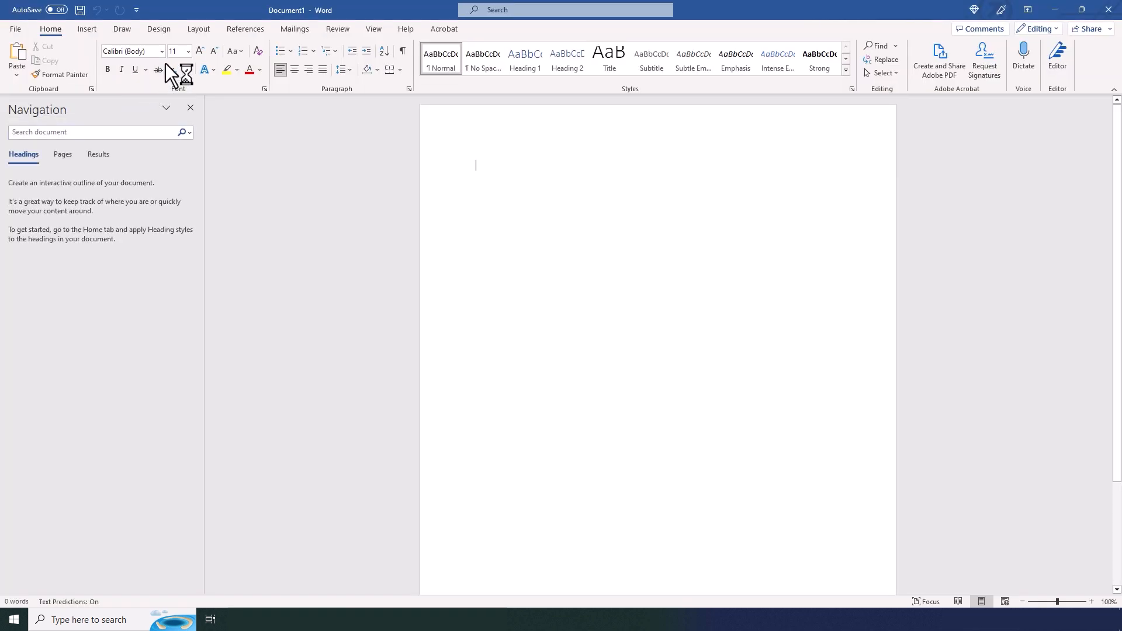
Set the font to Abel by name and enter the text "Tis is abel" in the blank document
left_click(162, 52)
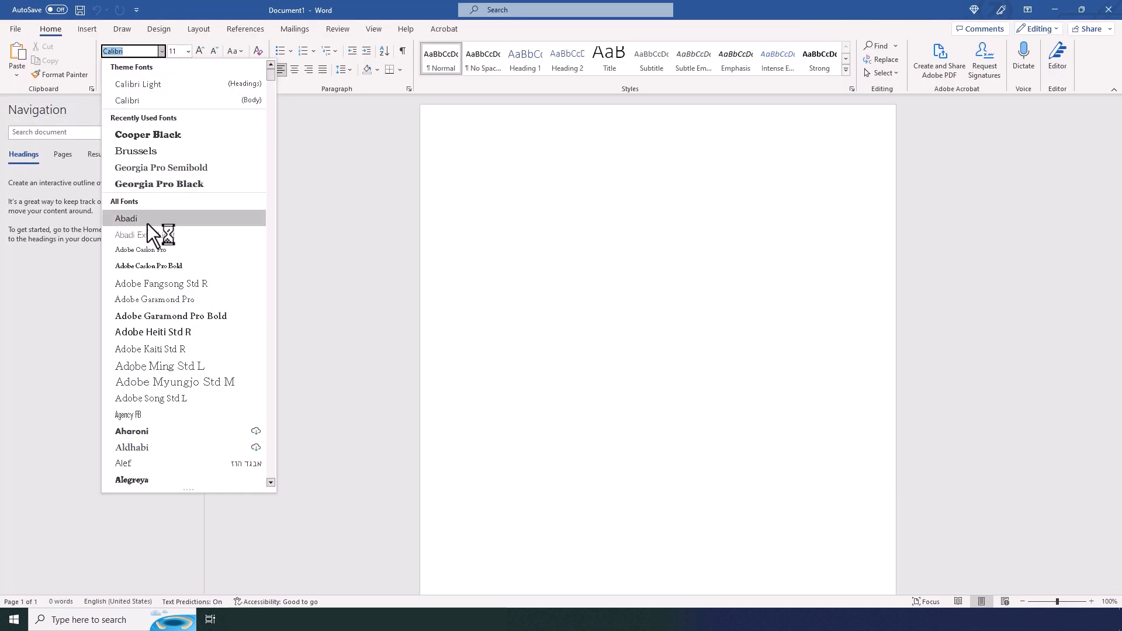
left_click(324, 253)
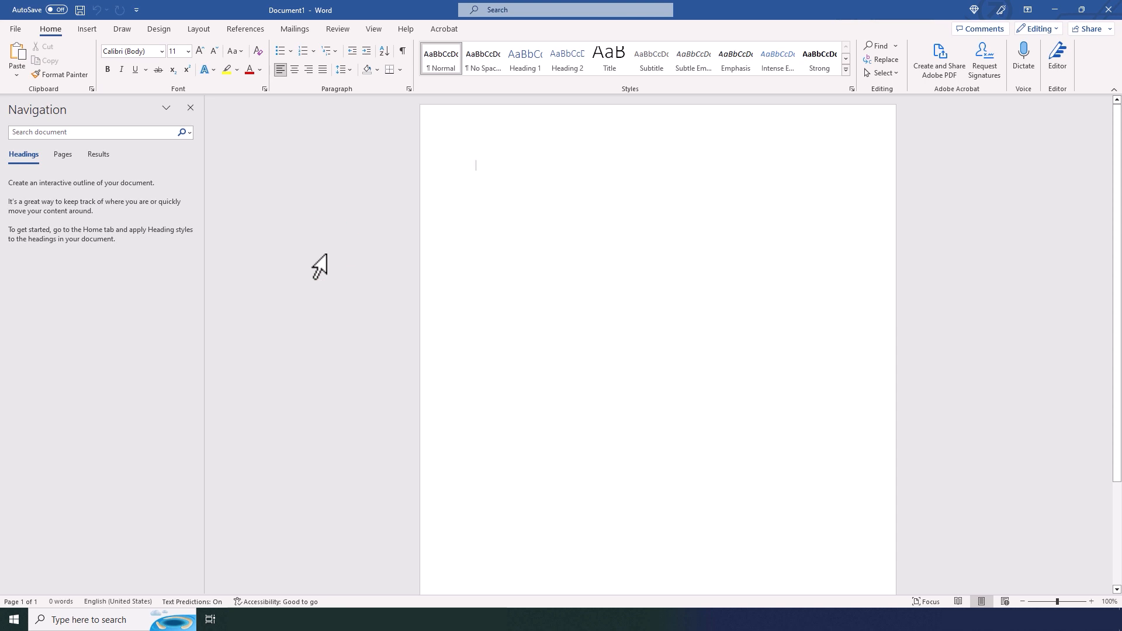
left_click(146, 52)
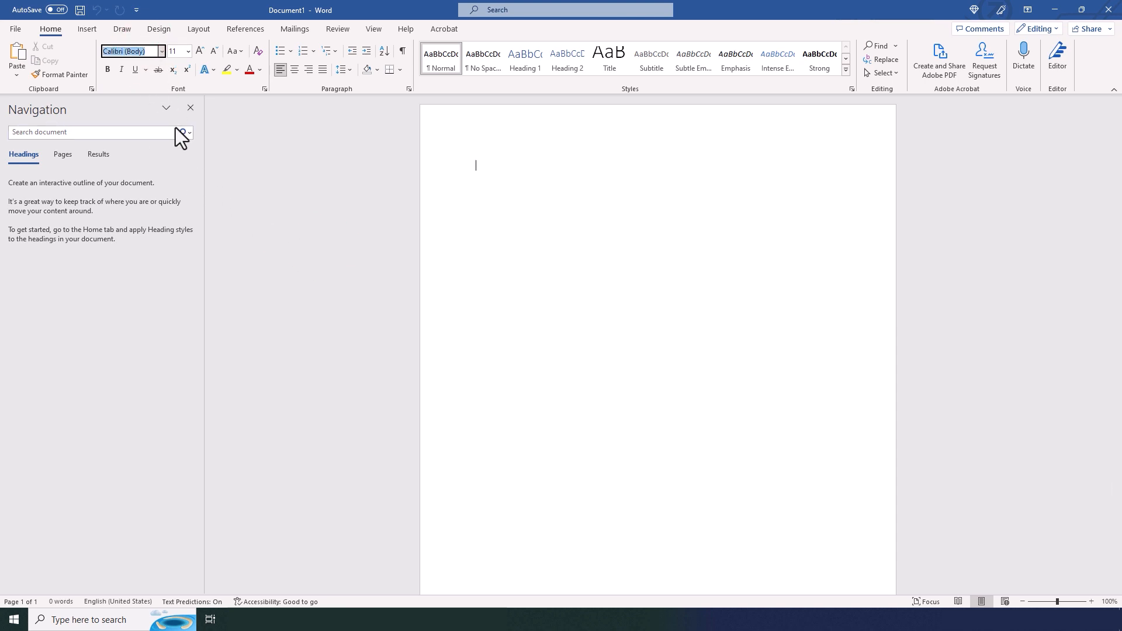
type("Abel")
key("Return")
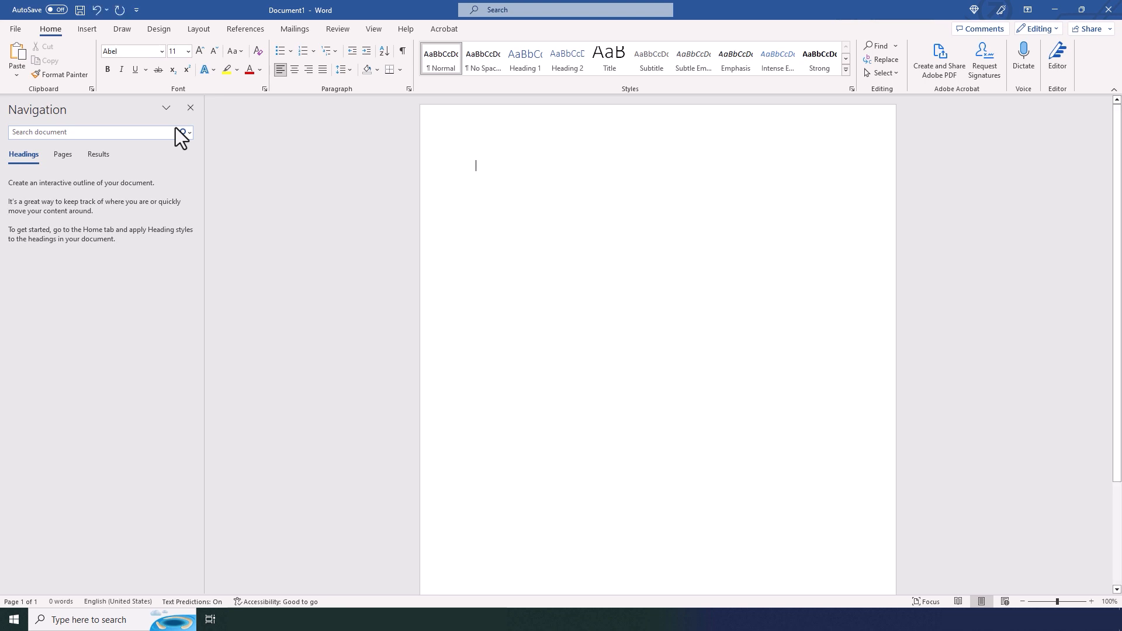
type("tis is abel")
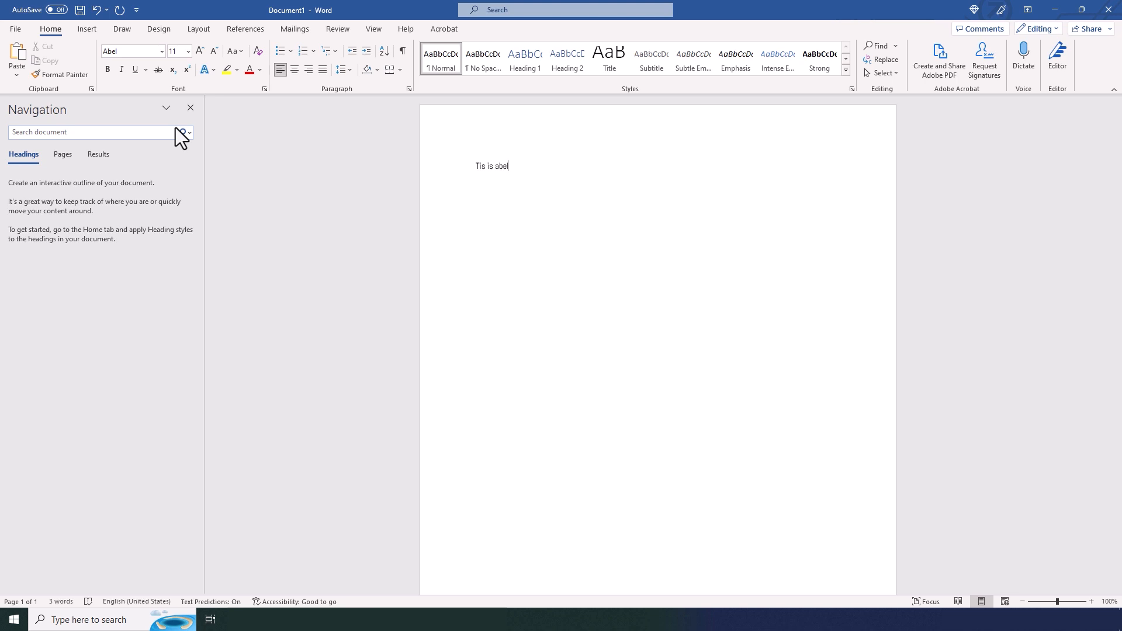
Save the document in the Documents folder as a Word document named abeltest
key("ctrl+s")
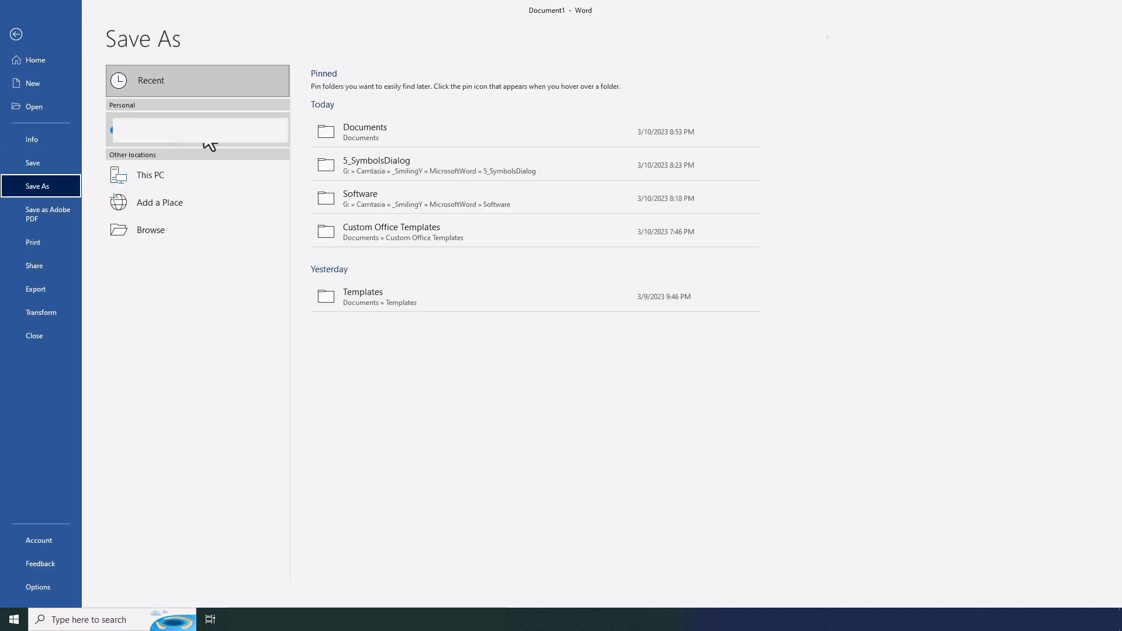
left_click(345, 130)
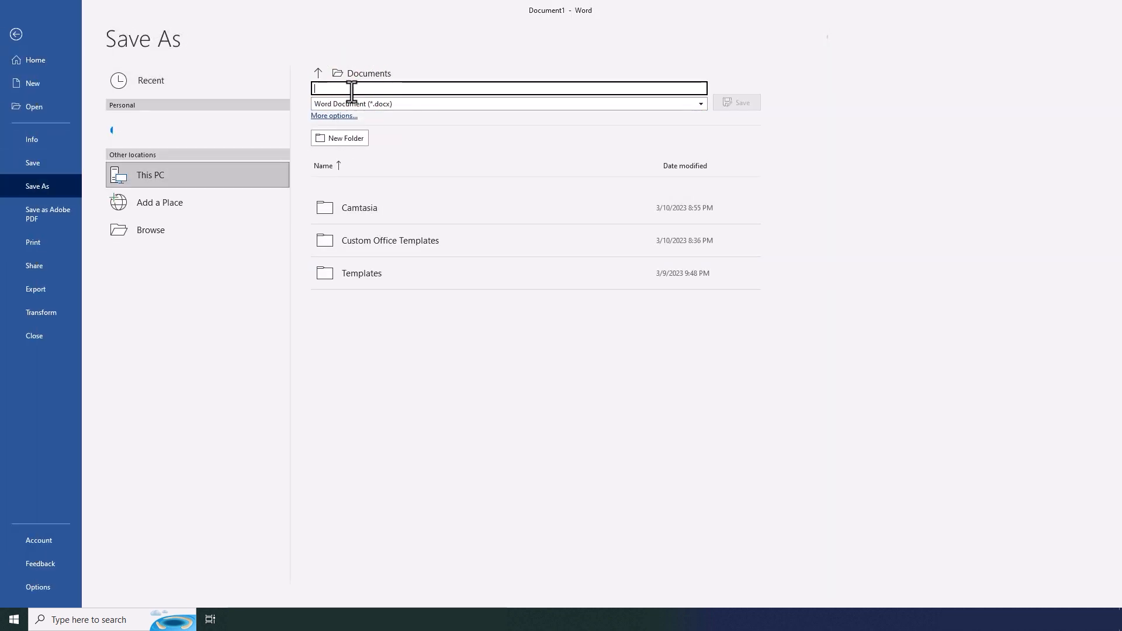
type("abeltest")
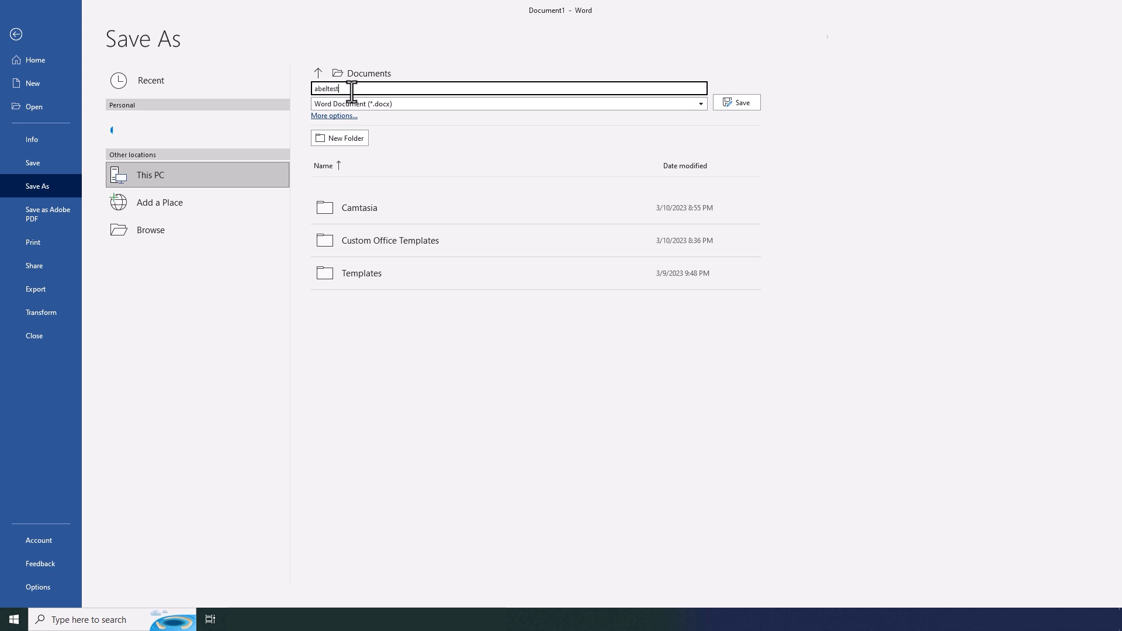
left_click(732, 102)
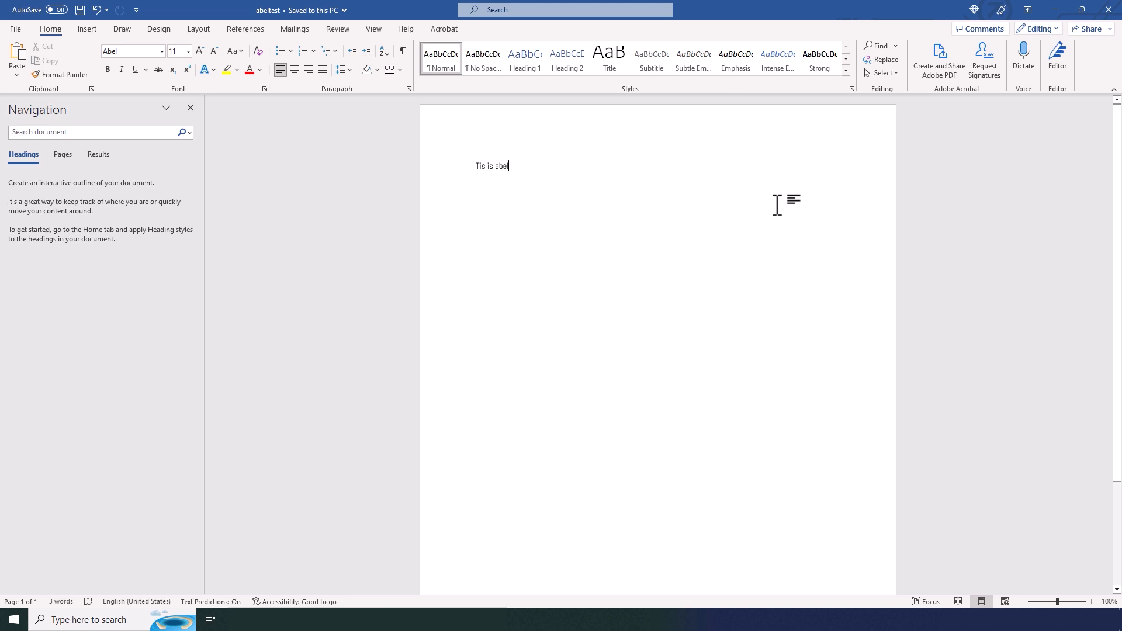
Close the abeltest document and check the font list of a new blank document for Abel
left_click(1109, 10)
left_click(1111, 12)
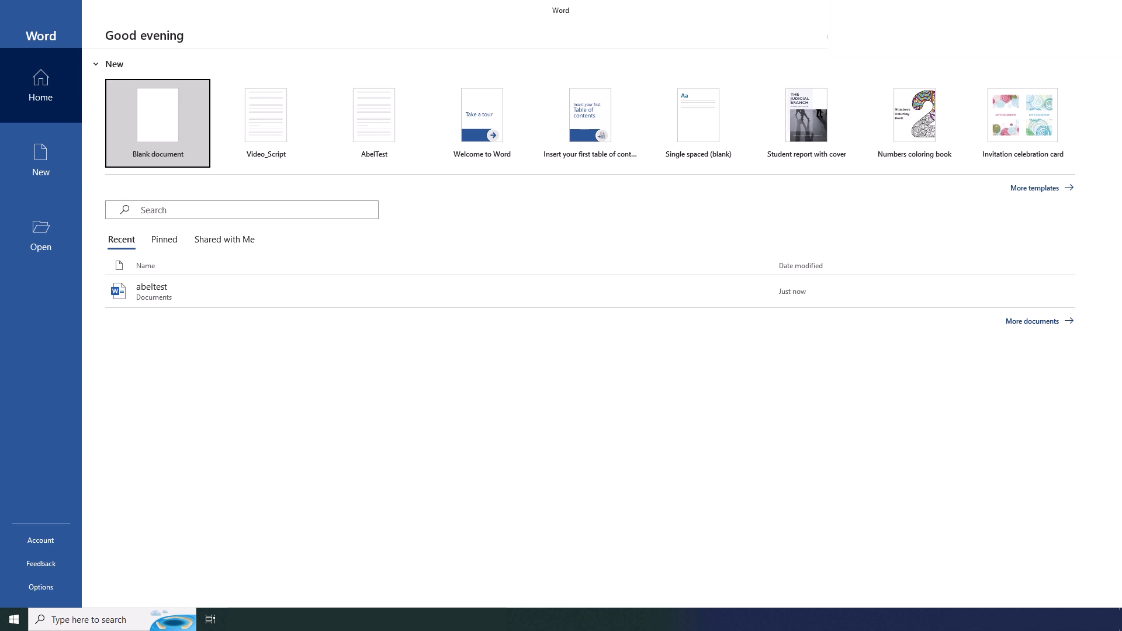
left_click(178, 135)
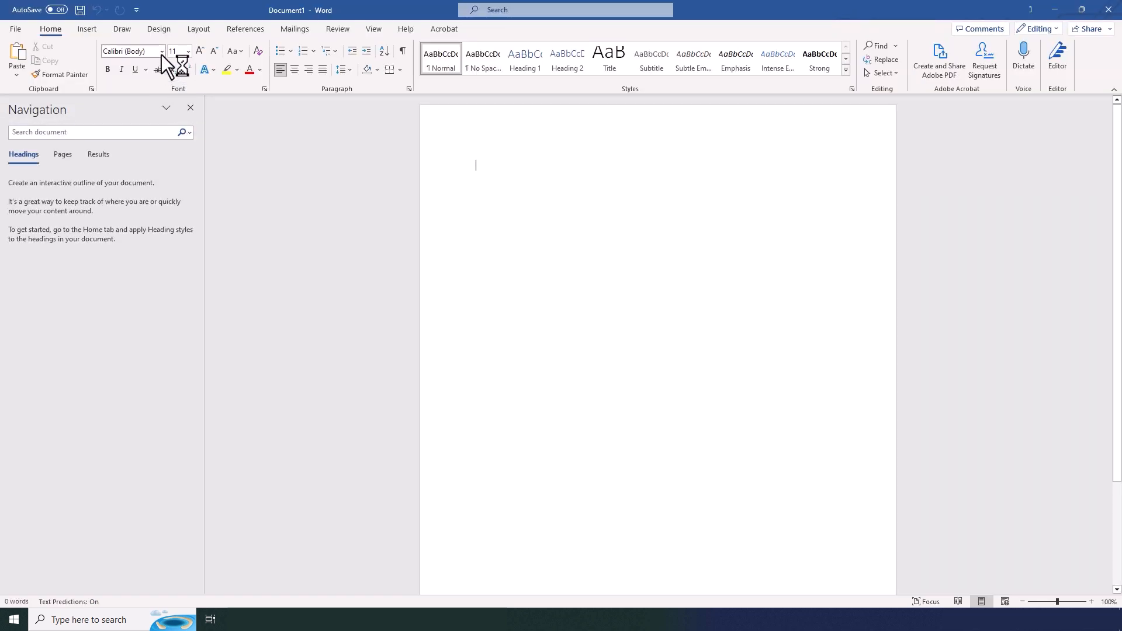
left_click(162, 52)
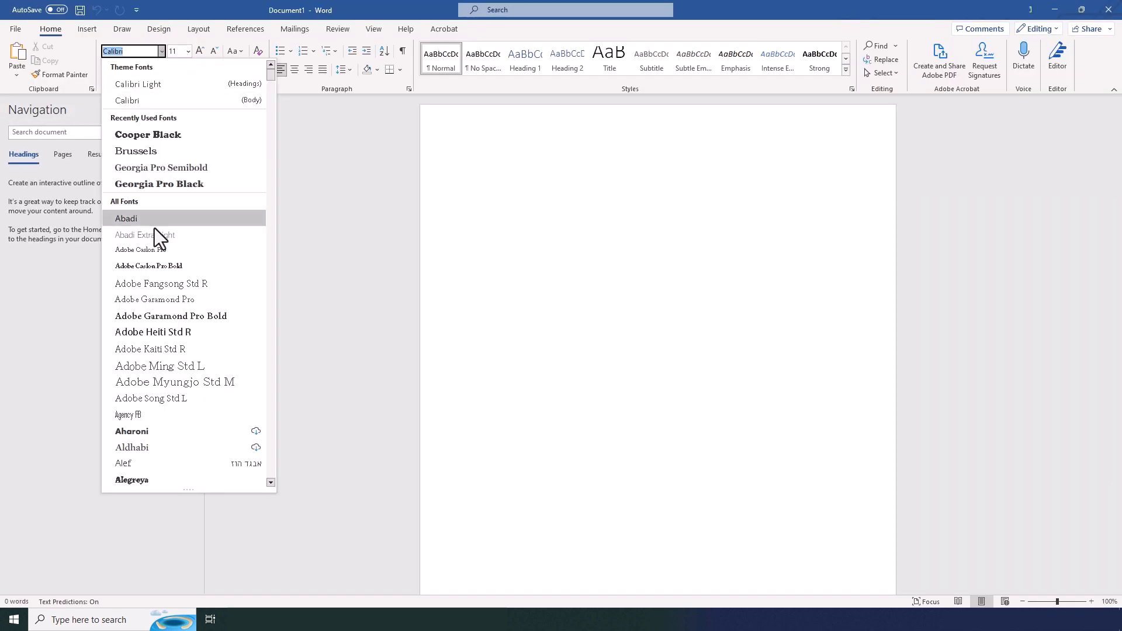
Reopen the recent document abeltest and check its font list for Abel
left_click(19, 34)
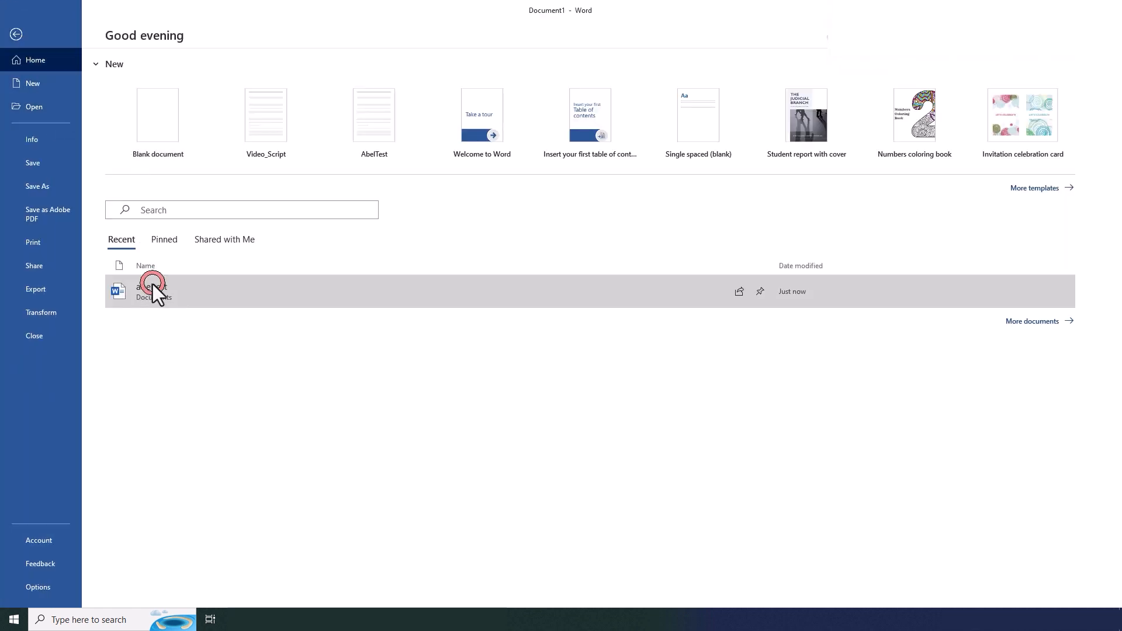
left_click(152, 286)
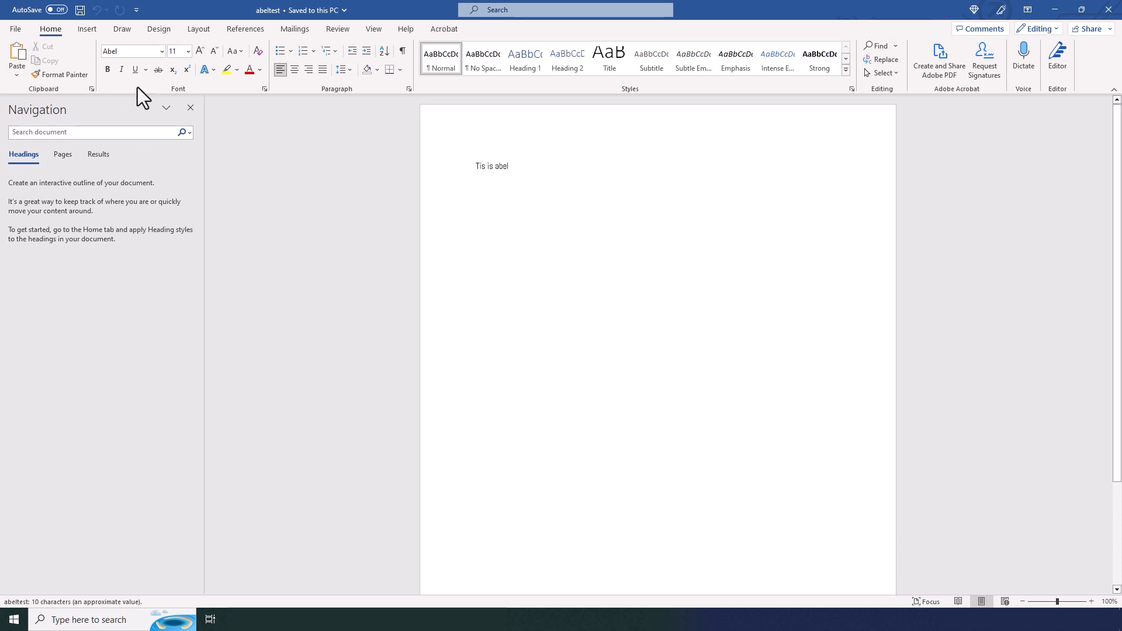
left_click(159, 52)
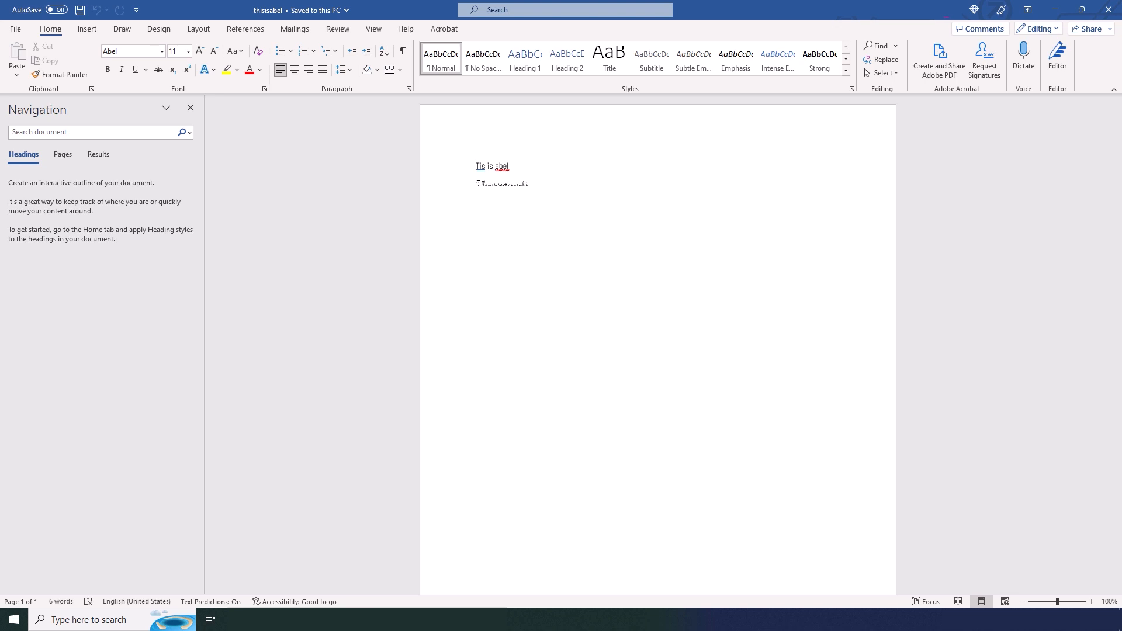
Create a new blank document and look through the recently used fonts in its font list
key("ctrl+n")
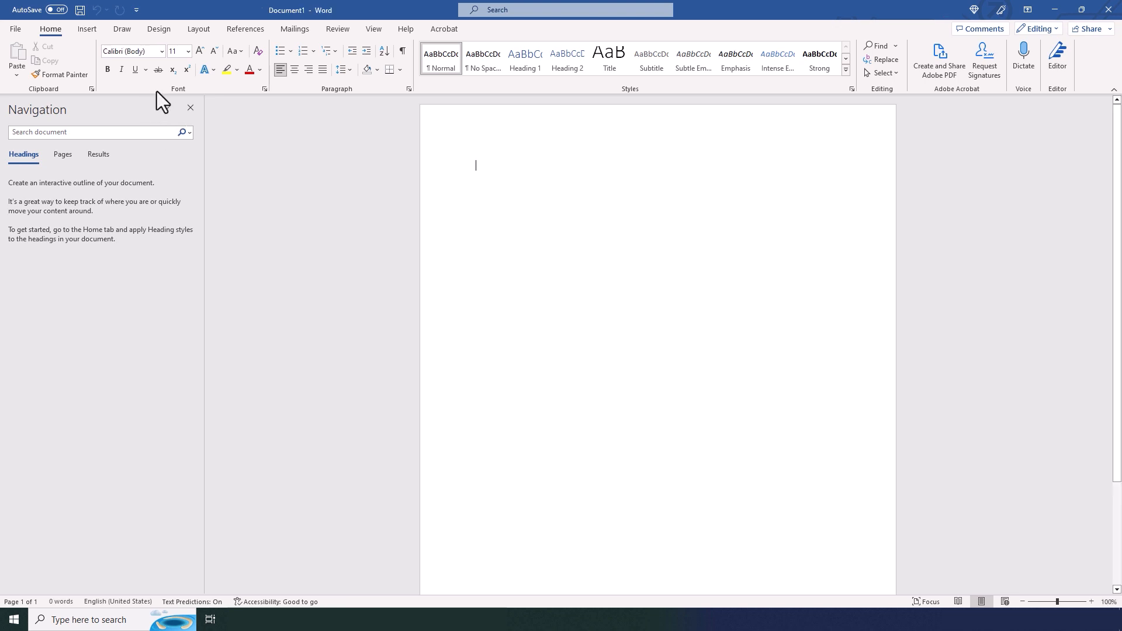
left_click(161, 56)
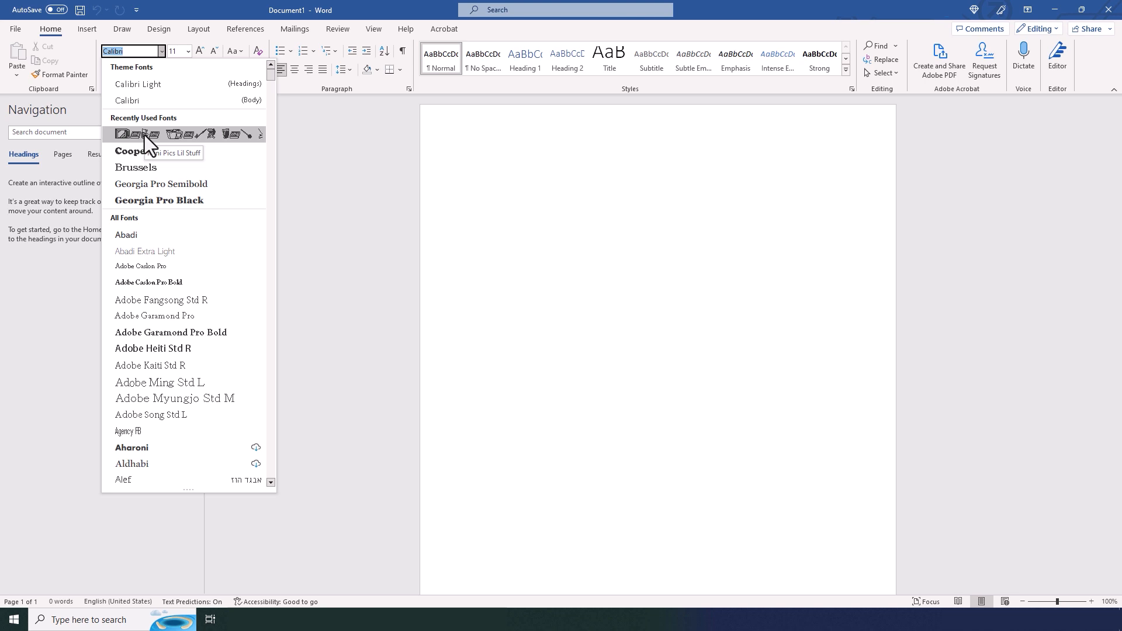
left_click(314, 187)
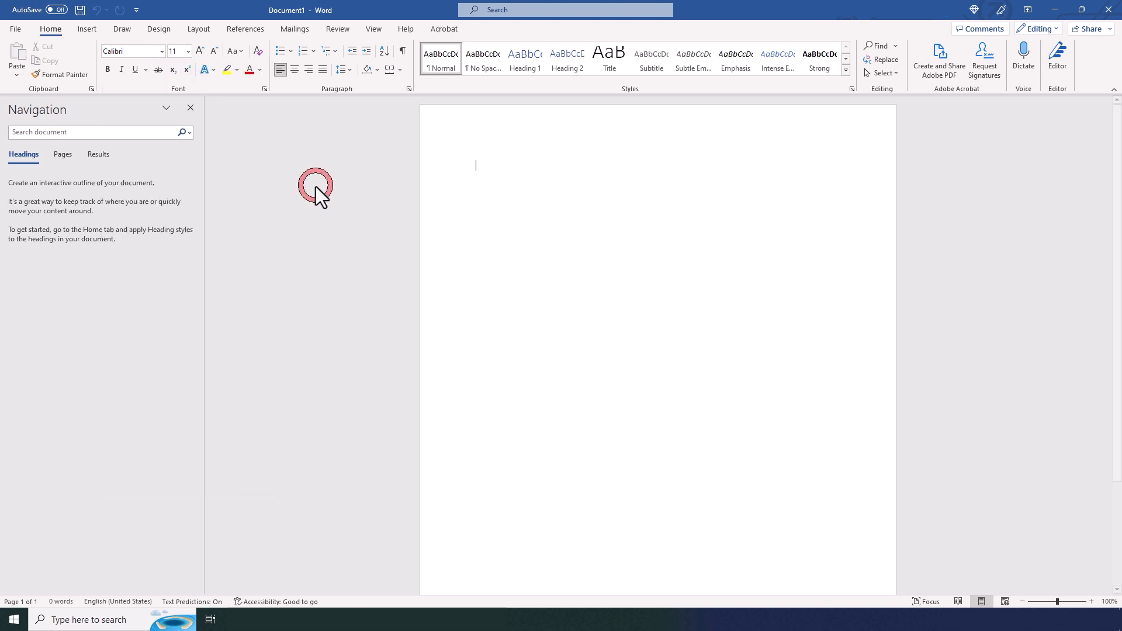
Insert the capital letter Q in the Elephant font as a symbol in the blank document
right_click(339, 230)
key("alt+n")
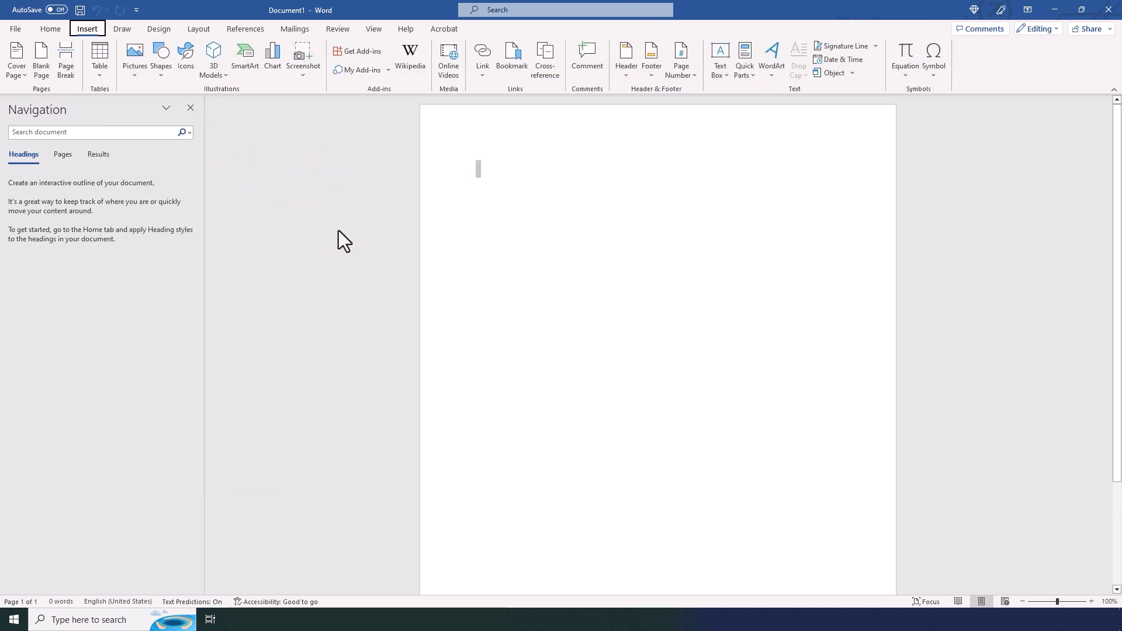
key("u")
key("m")
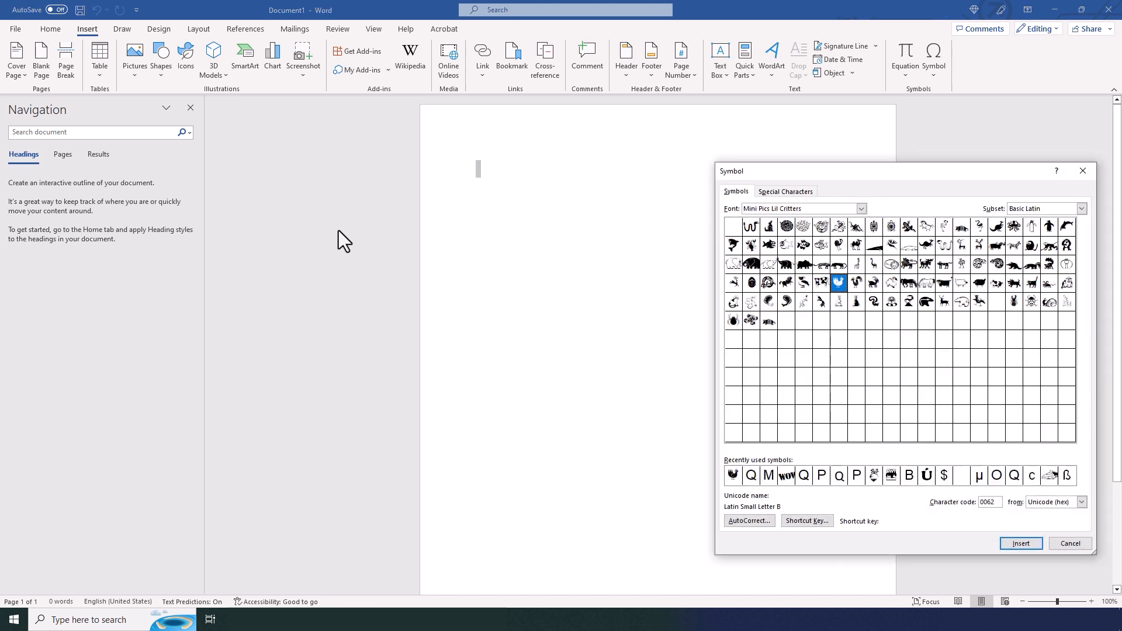
left_click(861, 209)
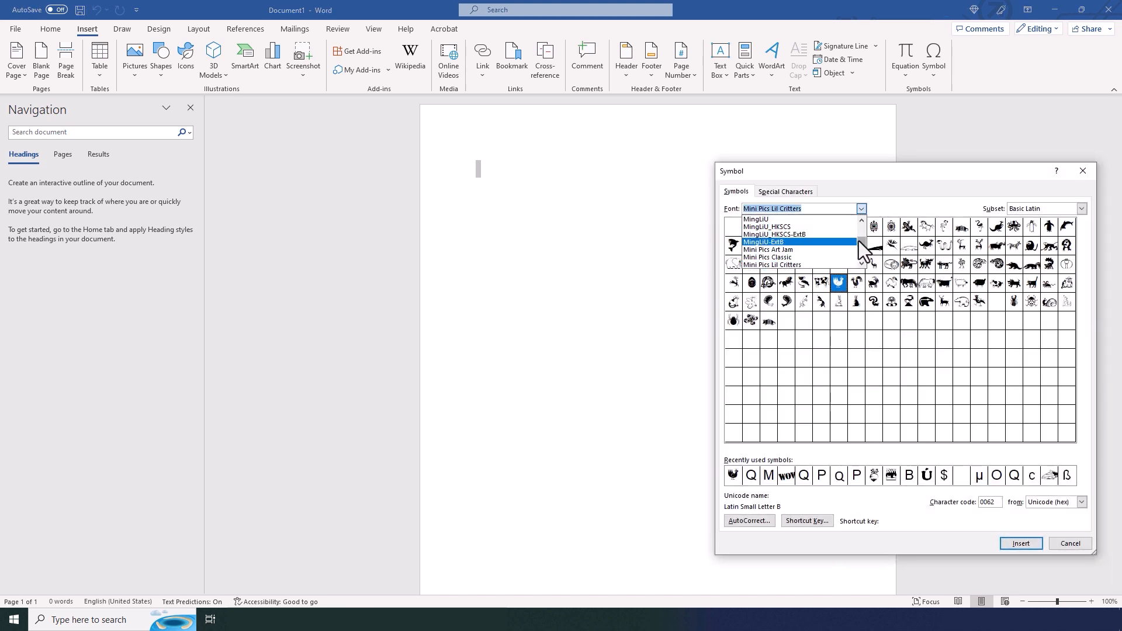
scroll(859, 241, "up", 10)
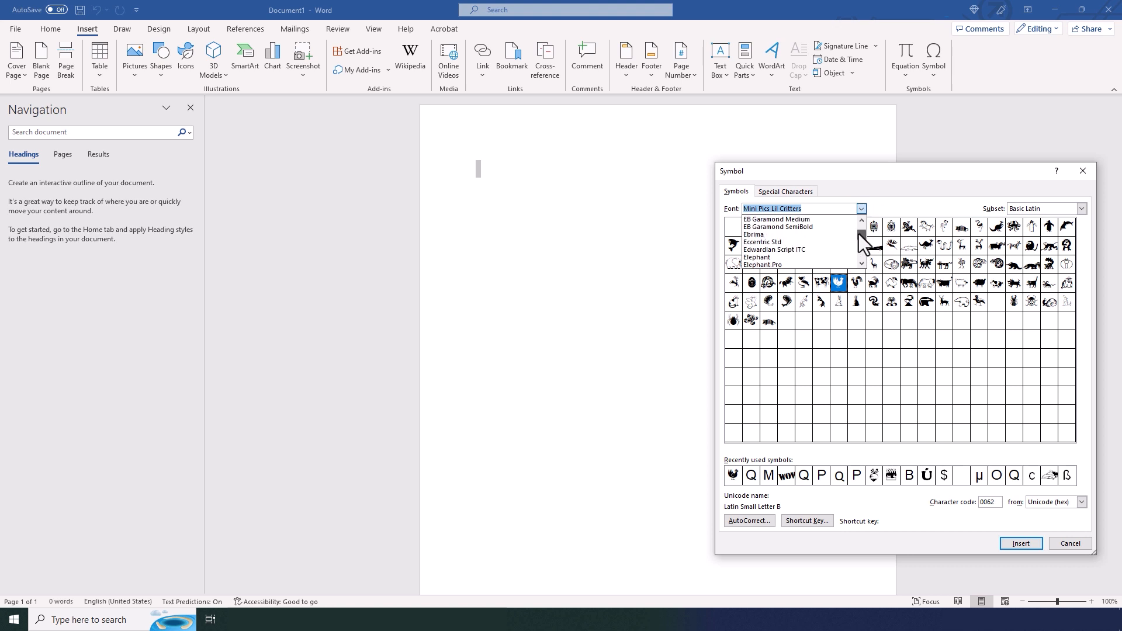
left_click(840, 258)
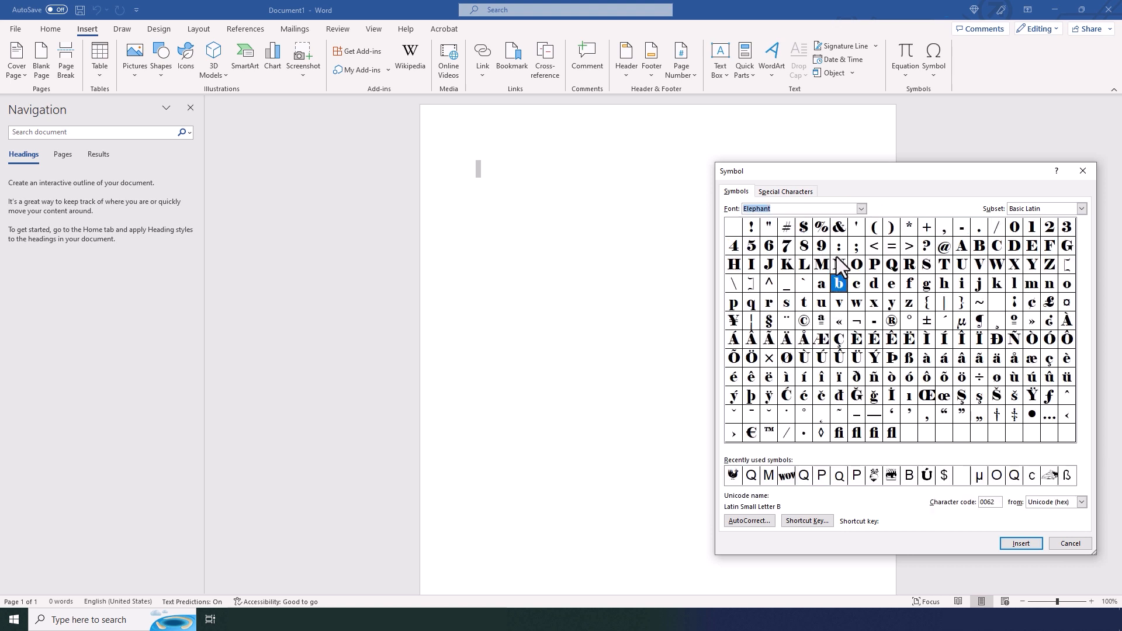
double_click(894, 269)
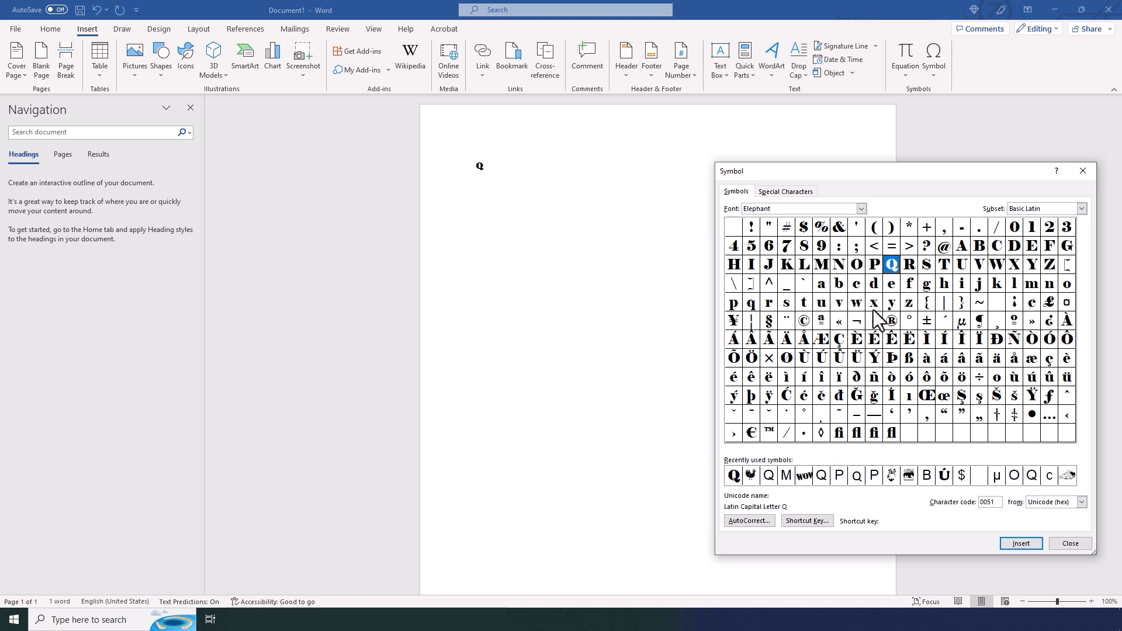
Check the recently used fonts in the font list for Elephant
left_click(51, 29)
left_click(165, 54)
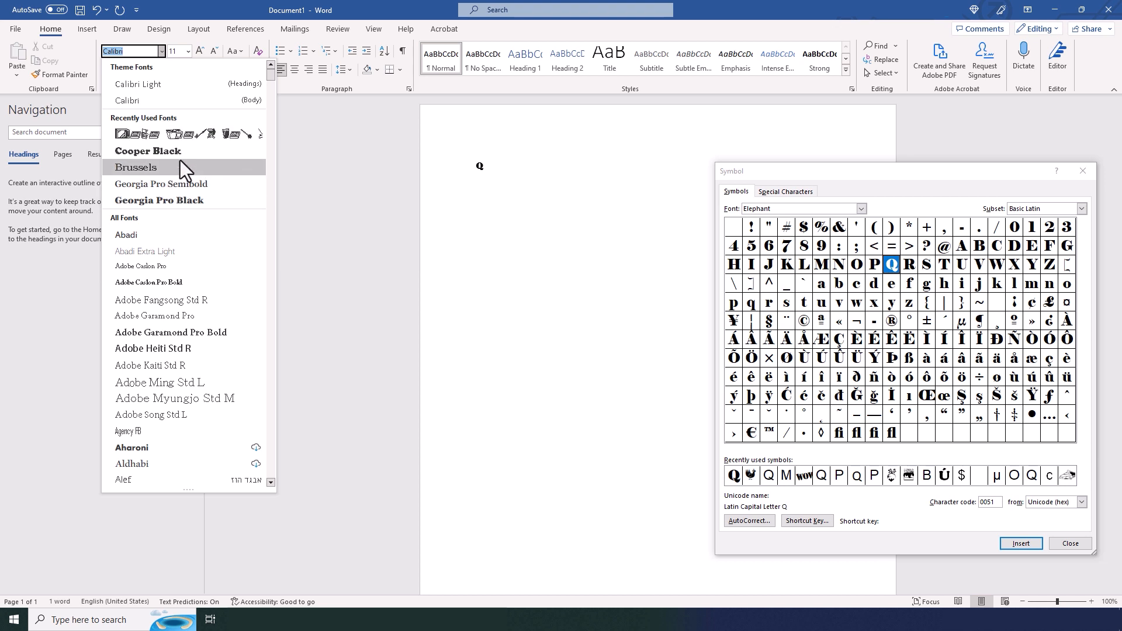
left_click(479, 220)
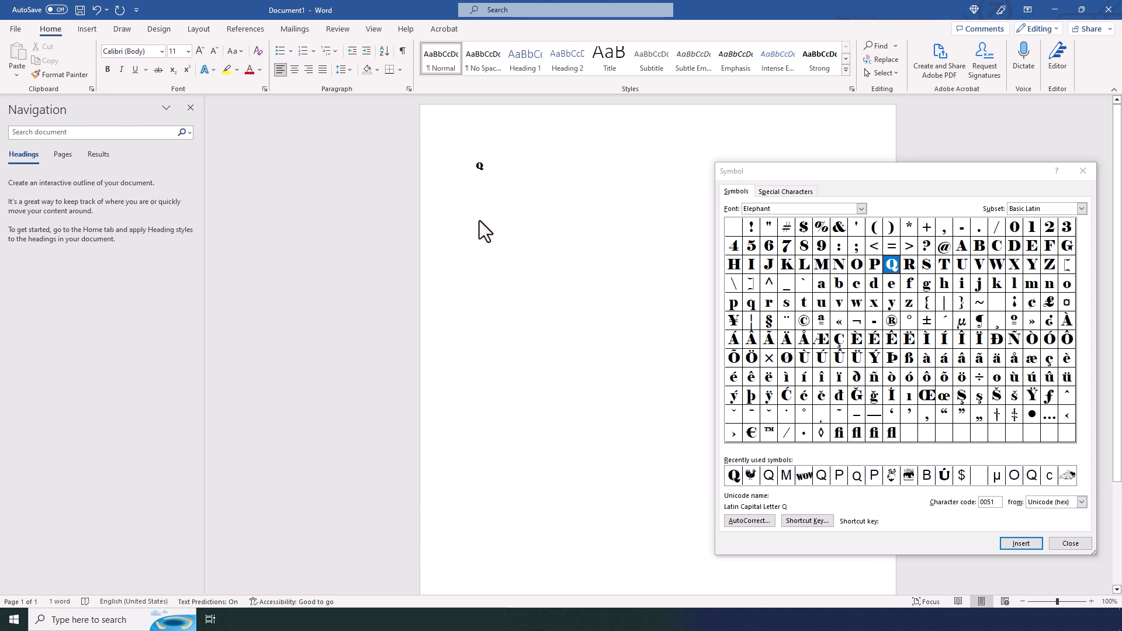
Close the Symbol dialog and enter the text "elephant" in the Elephant font on a new line below the Q
key("Return")
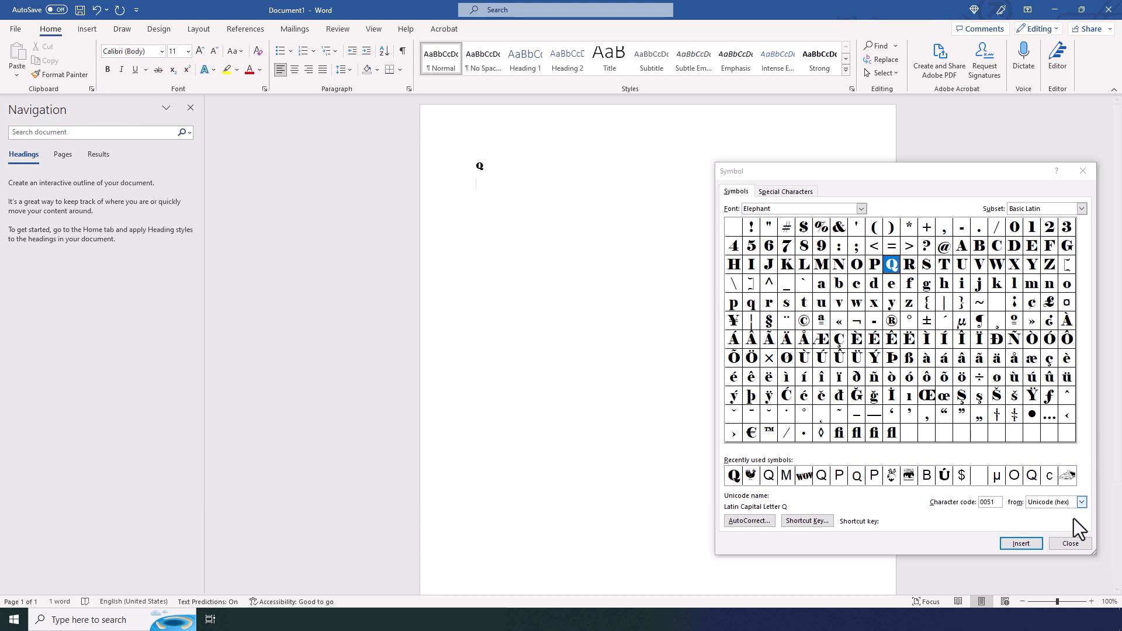
left_click(1070, 544)
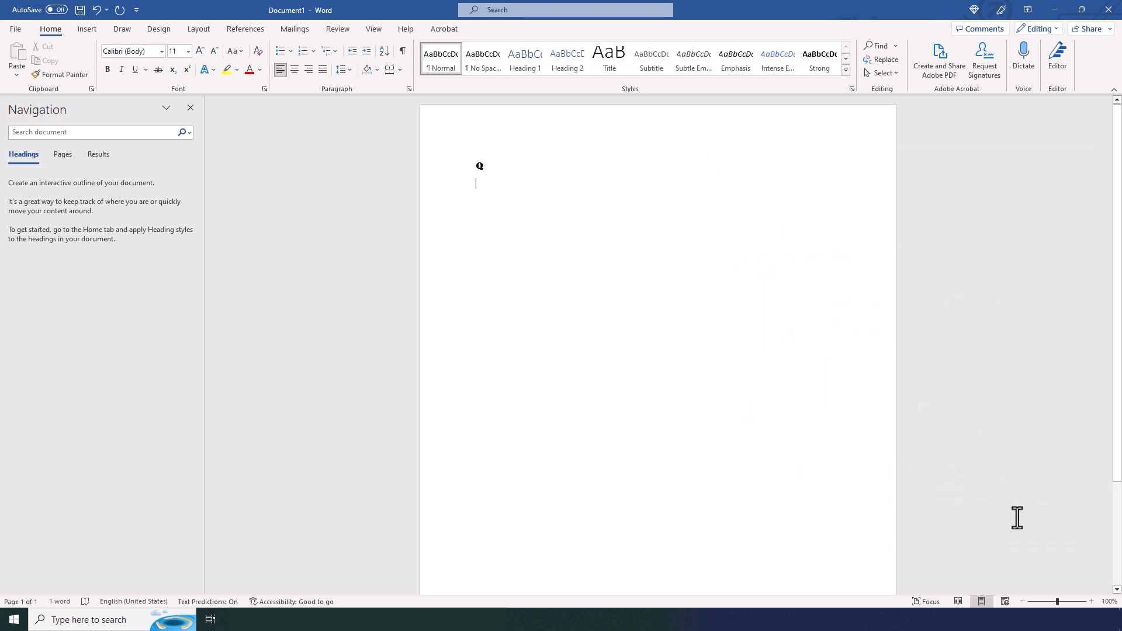
left_click(127, 50)
left_click_drag(127, 51, 147, 53)
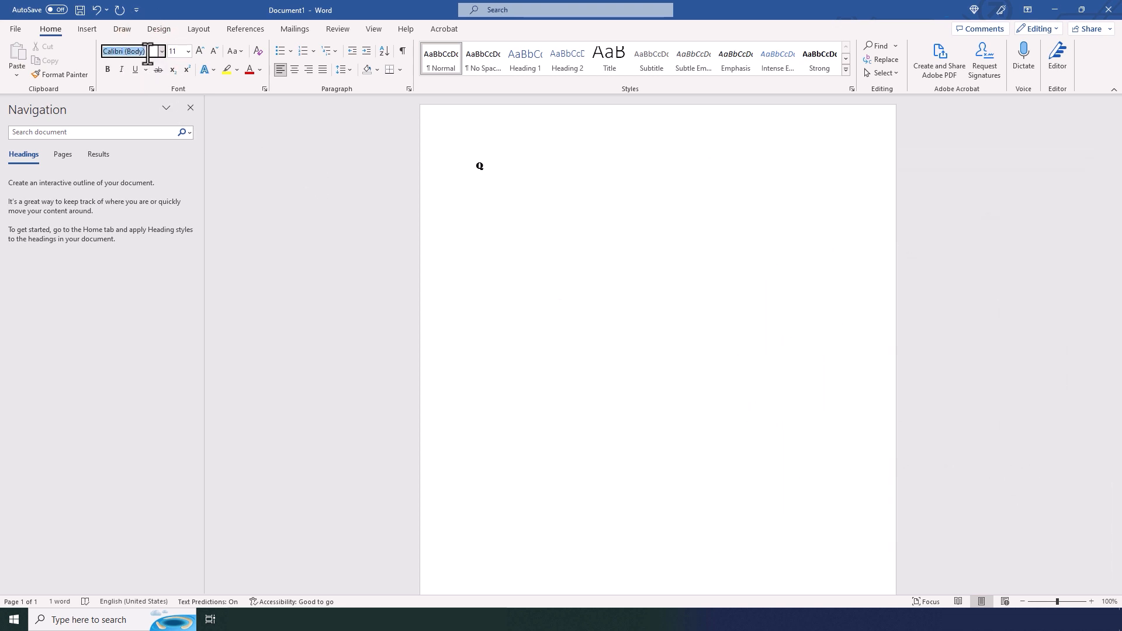
type("Elephant")
key("Tab")
key("Return")
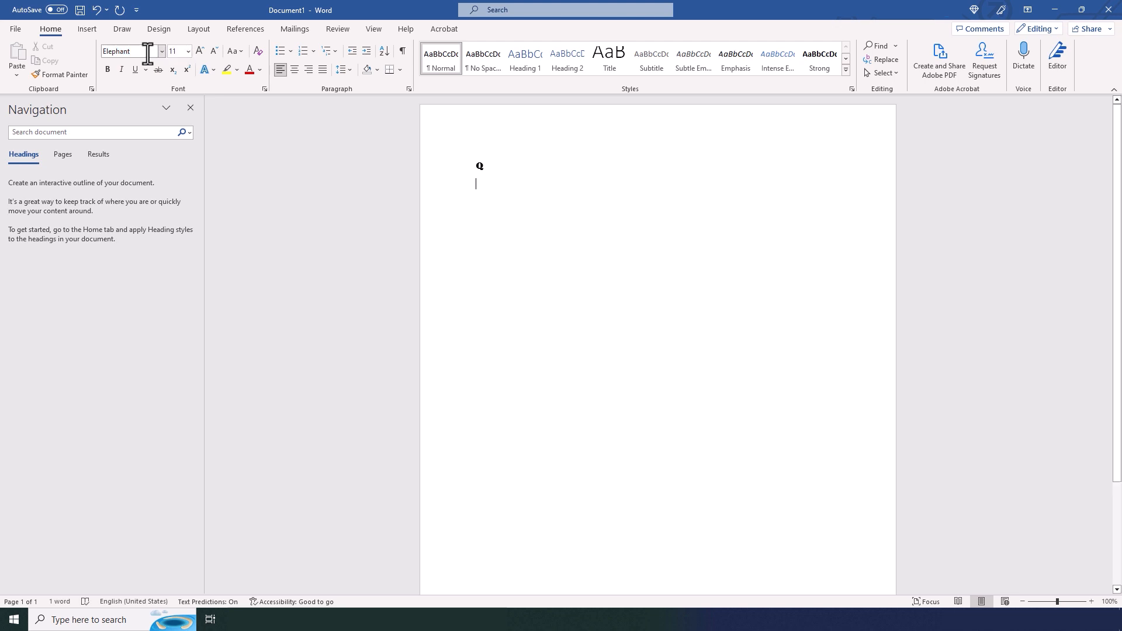
type("elephant")
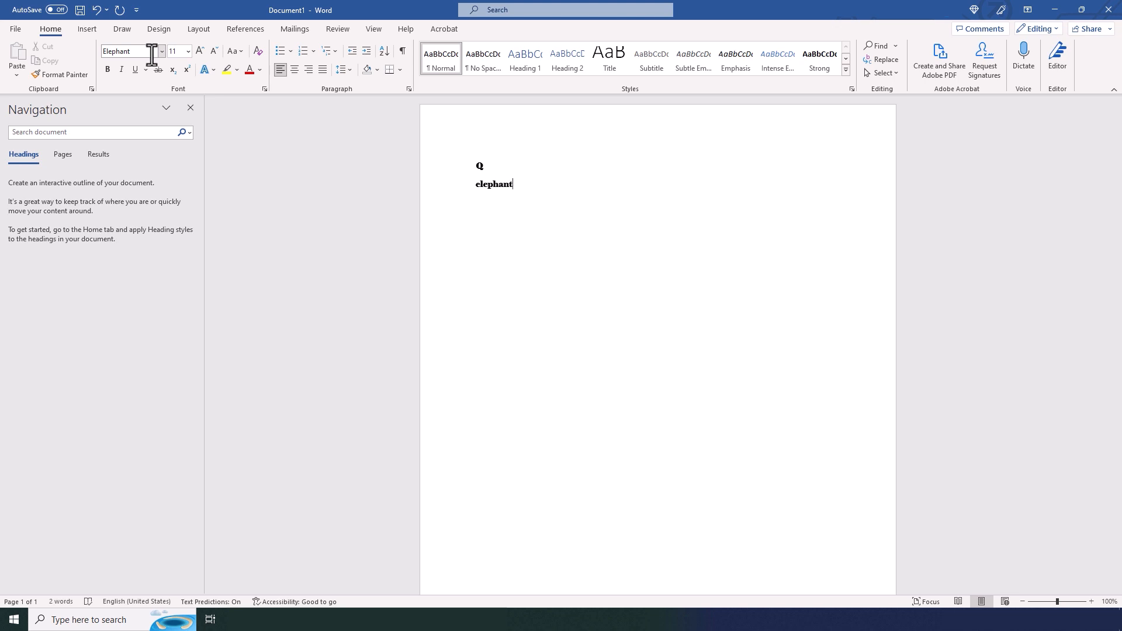
Add the text "ireu" in the Caveat font after the word elephant and check the recently used fonts
left_click(160, 54)
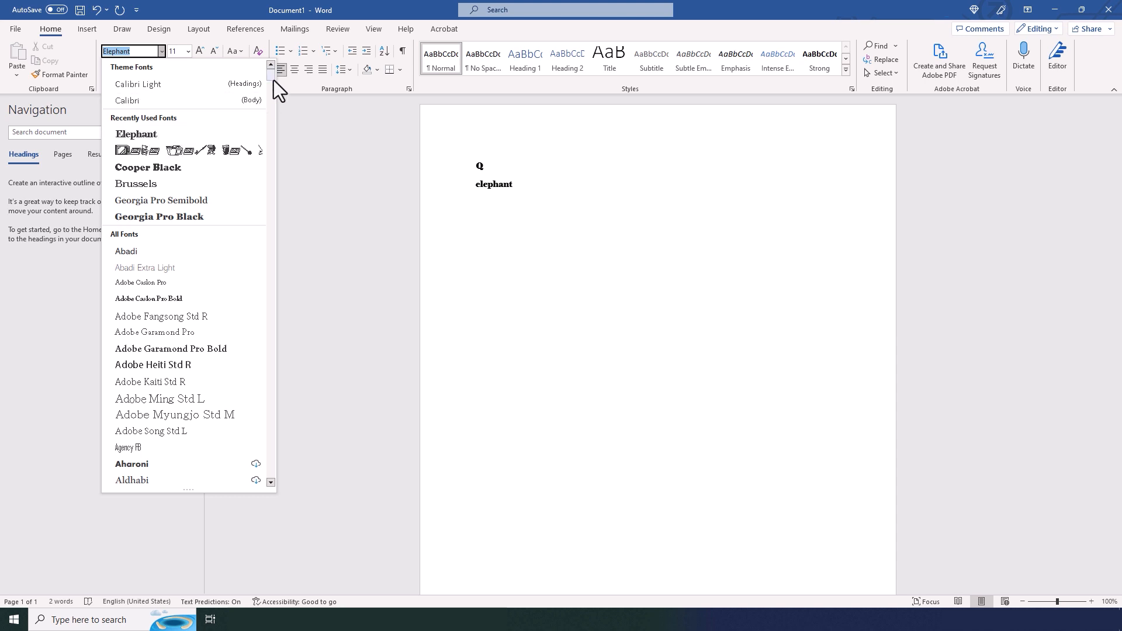
left_click_drag(273, 79, 277, 146)
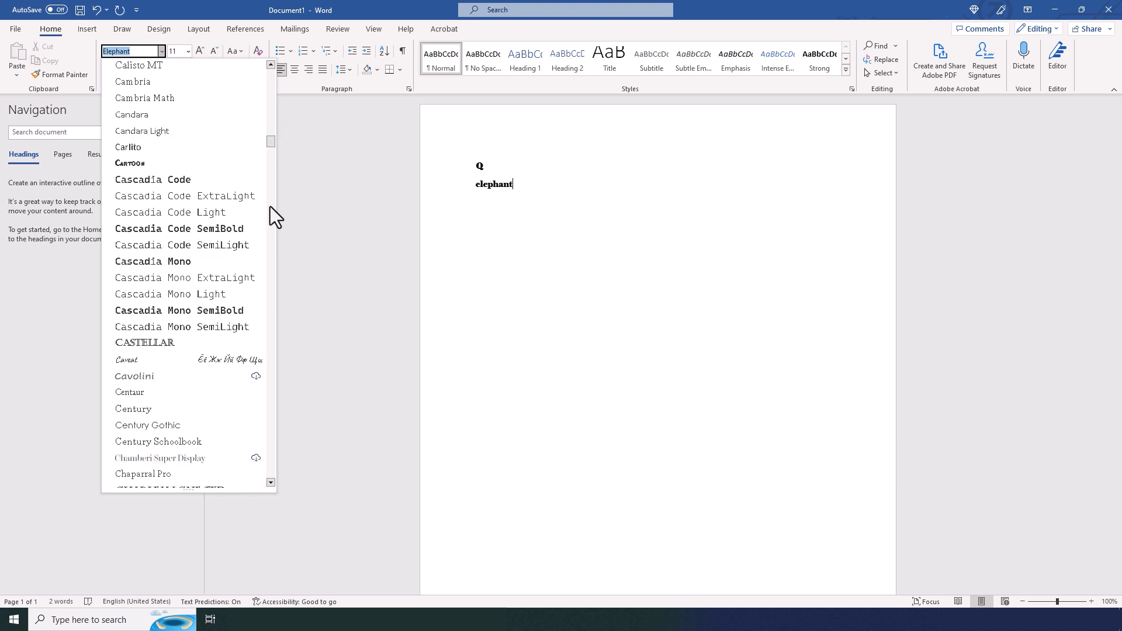
left_click(251, 359)
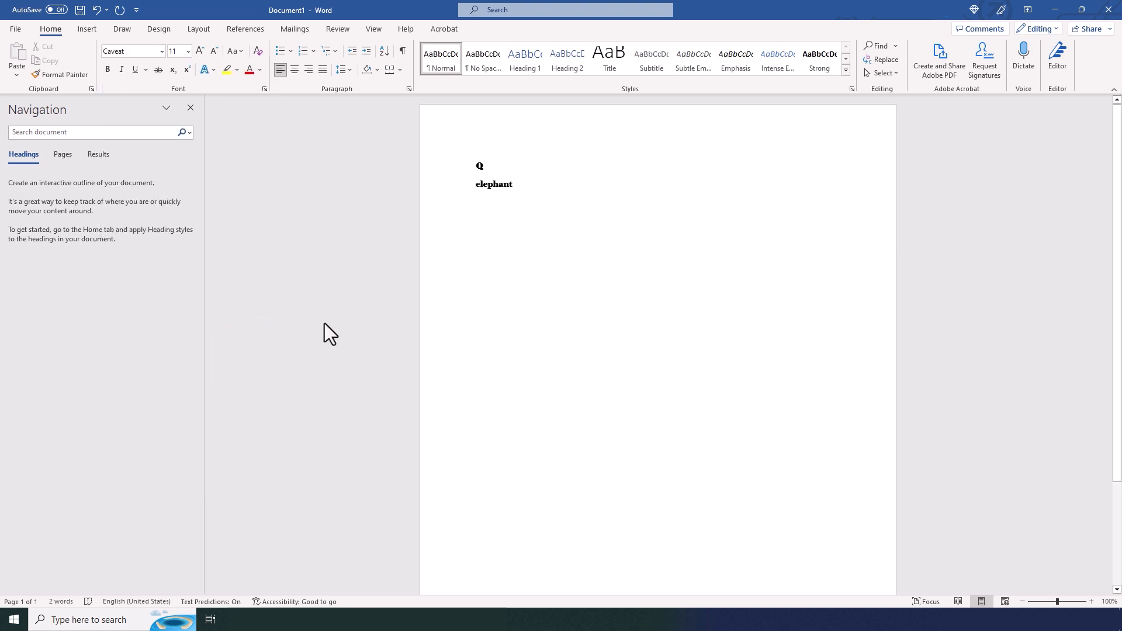
type("ireu")
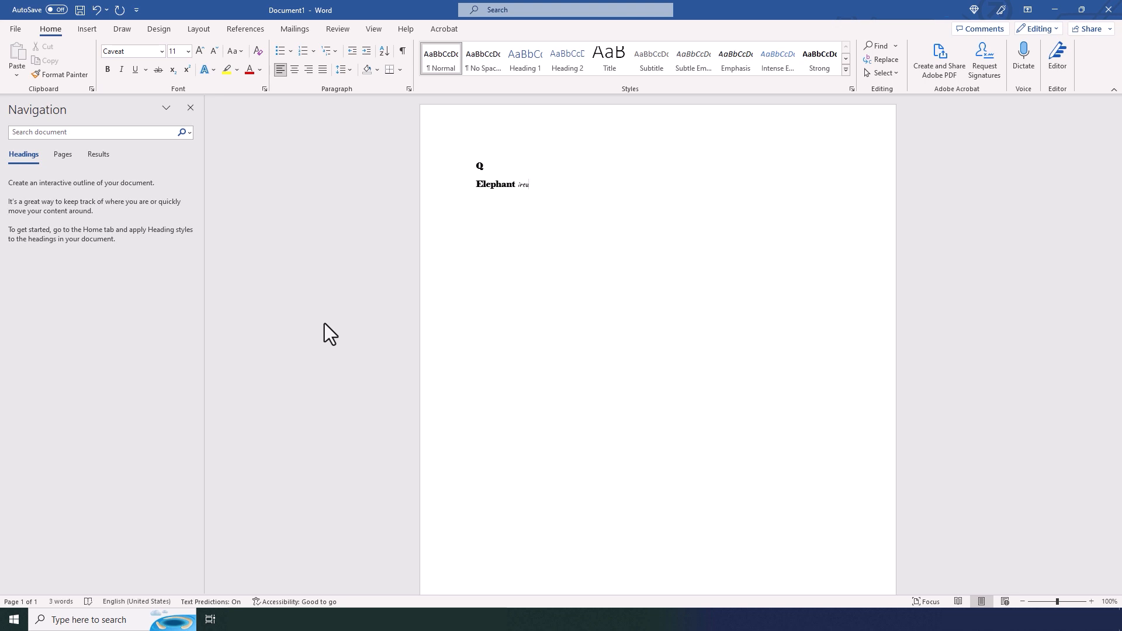
left_click(160, 51)
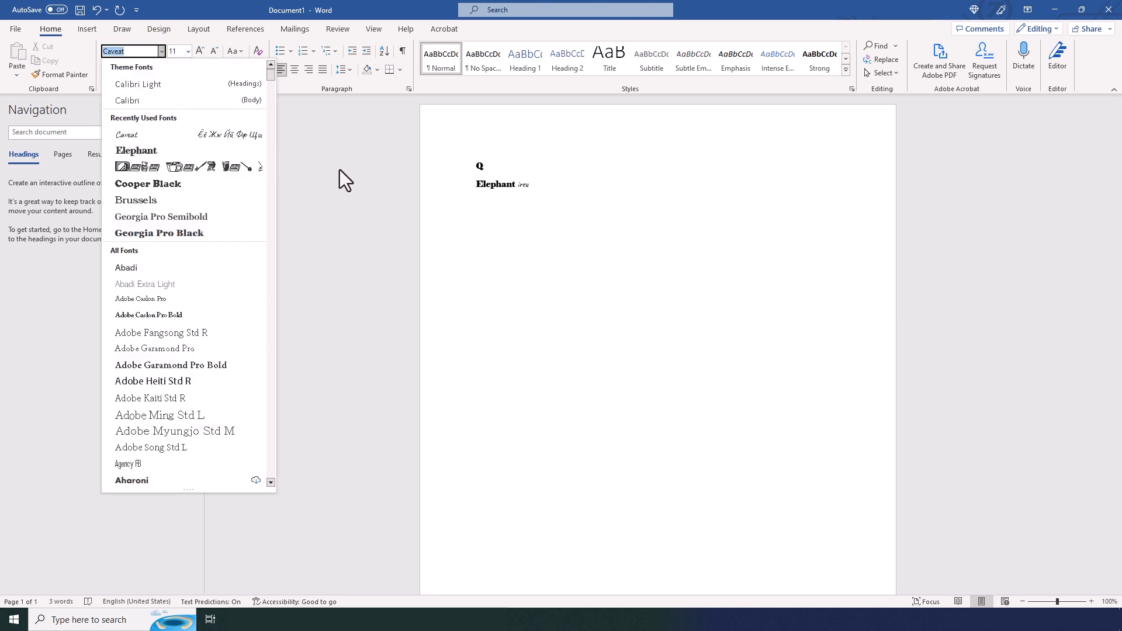
left_click(340, 170)
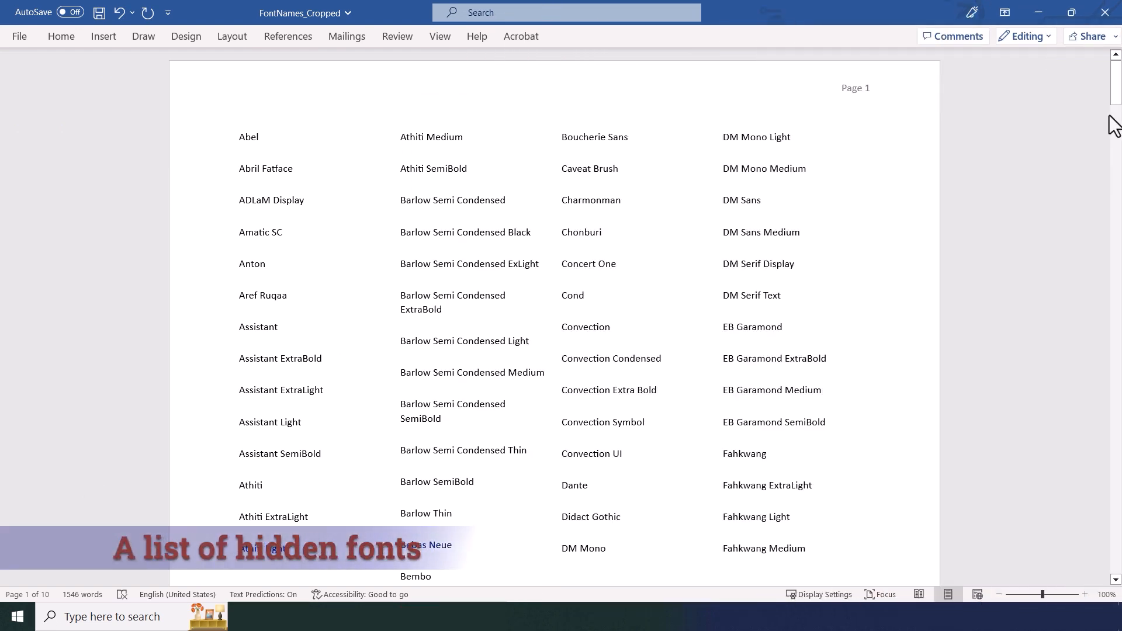
Read through the hidden font names on pages 1 to 10 of the FontNames_Cropped document
left_click_drag(1116, 94, 1116, 100)
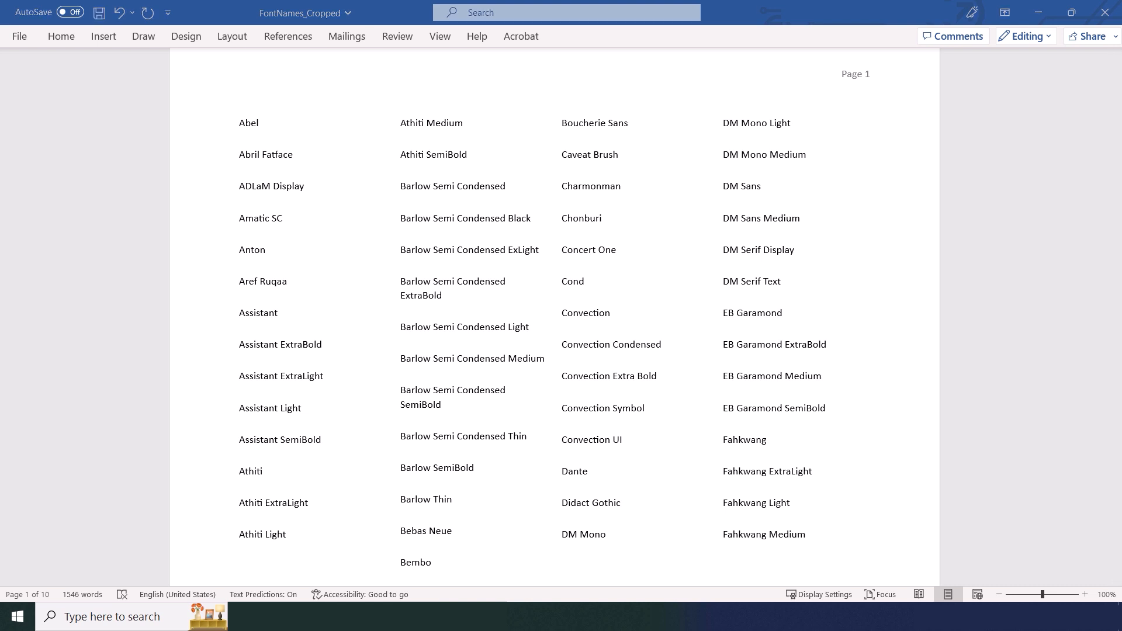
left_click_drag(1109, 87, 1114, 145)
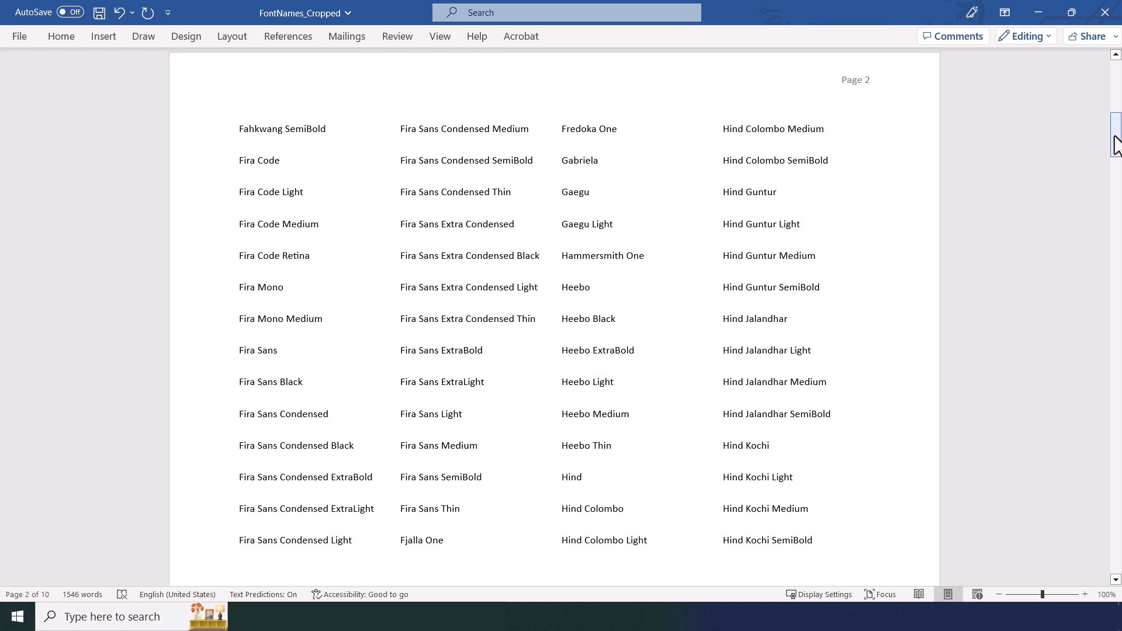
left_click_drag(1116, 144, 1106, 198)
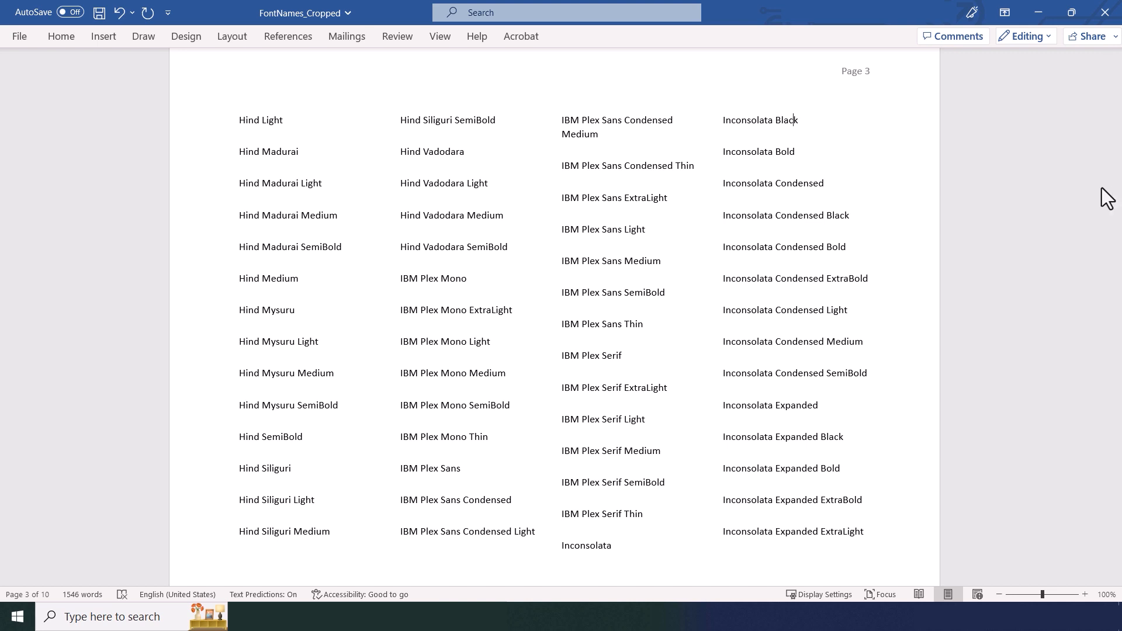
left_click_drag(1115, 188, 1110, 242)
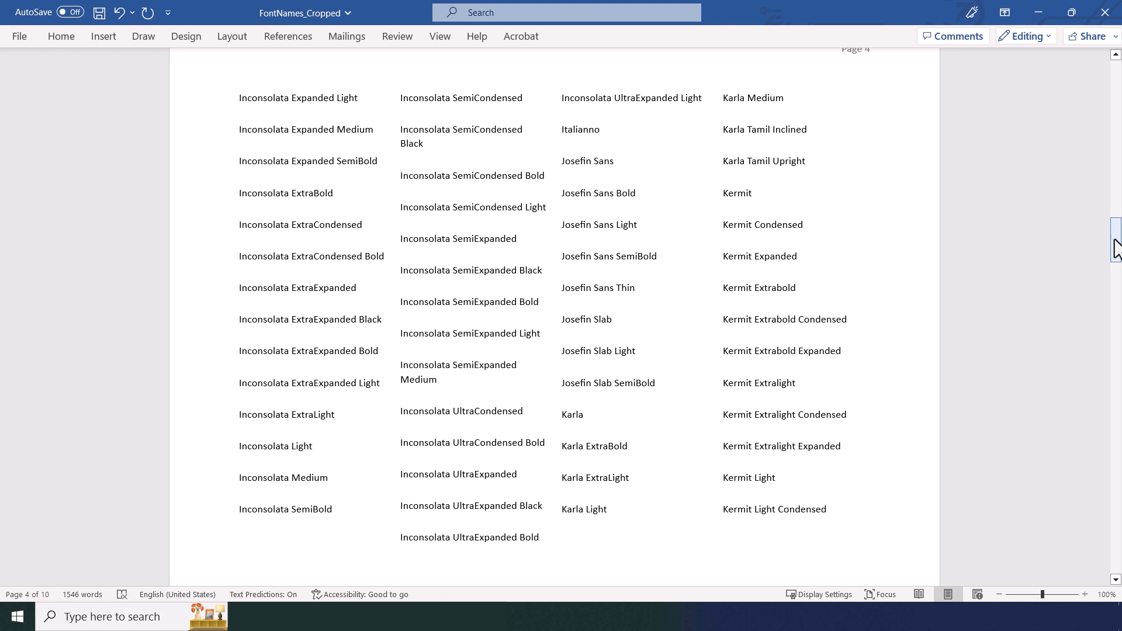
left_click_drag(1116, 248, 1115, 297)
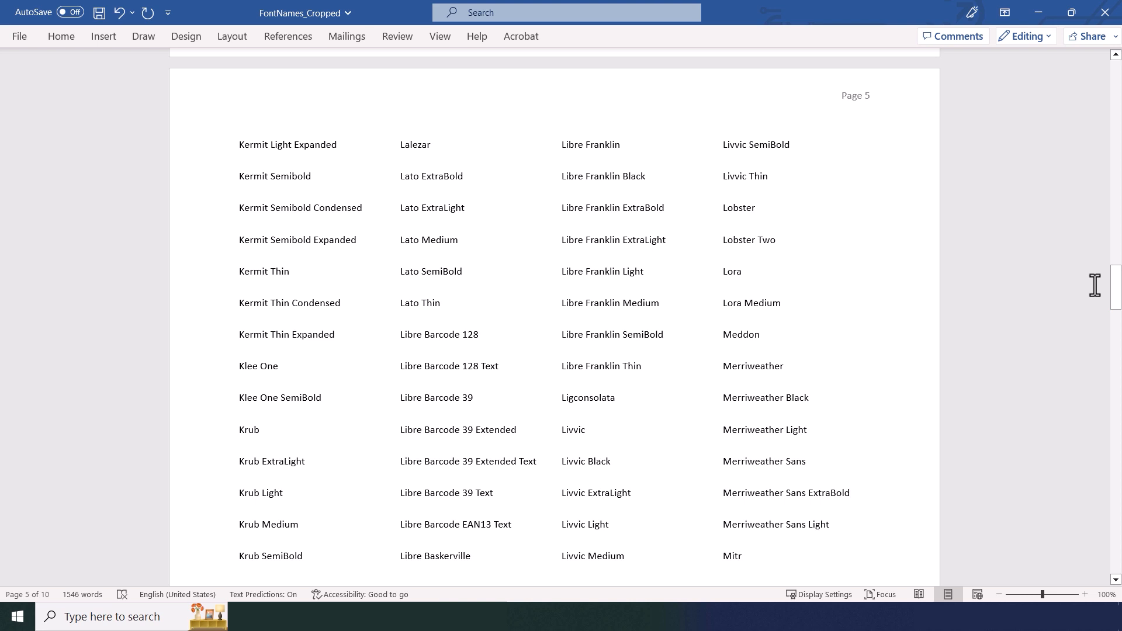
left_click_drag(1117, 297, 1118, 351)
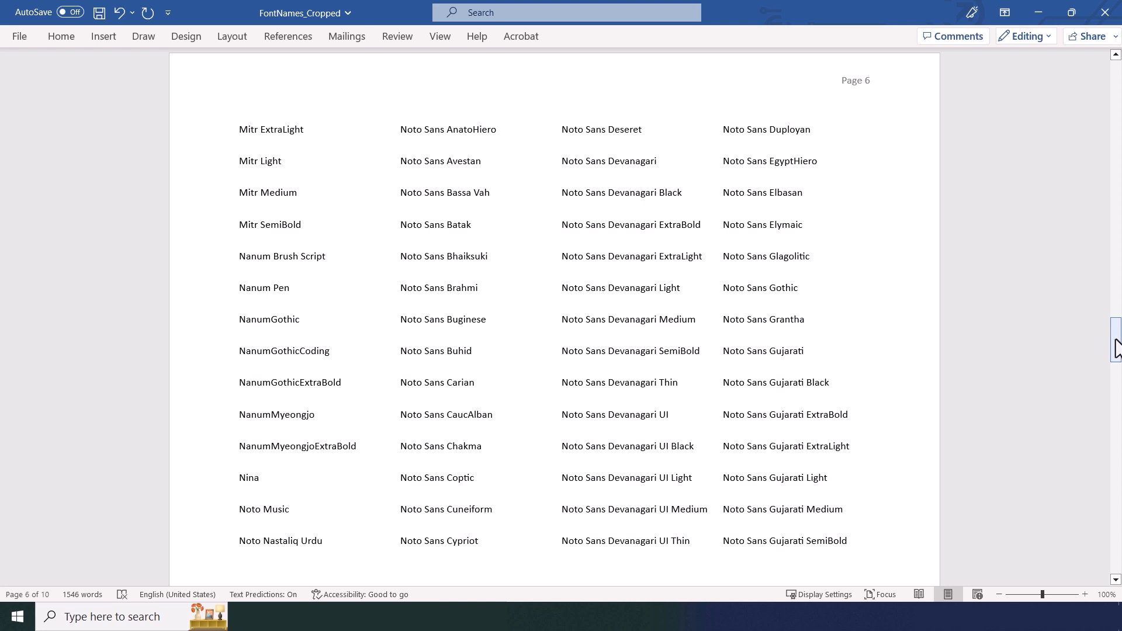
left_click_drag(1117, 349, 1118, 402)
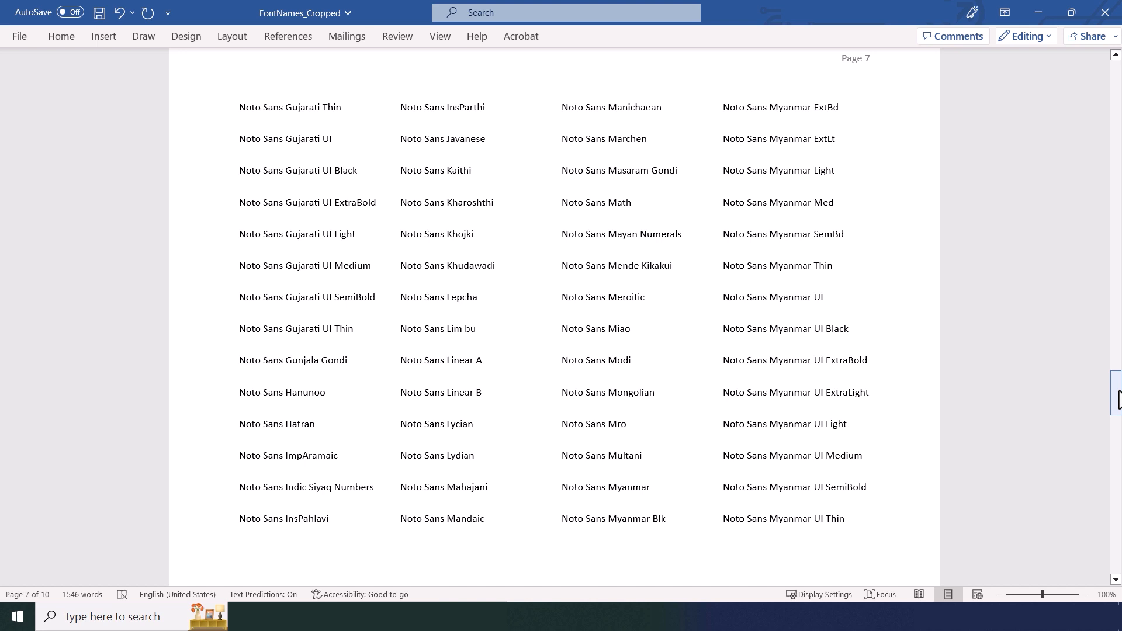
left_click_drag(1118, 397, 1118, 450)
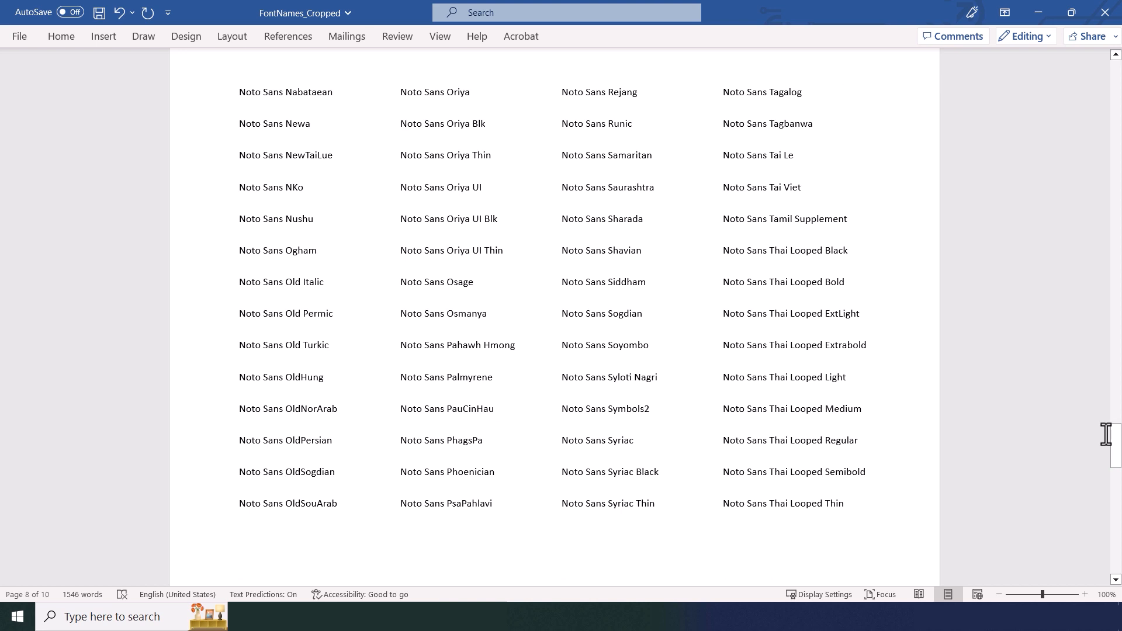
left_click_drag(1118, 450, 1118, 499)
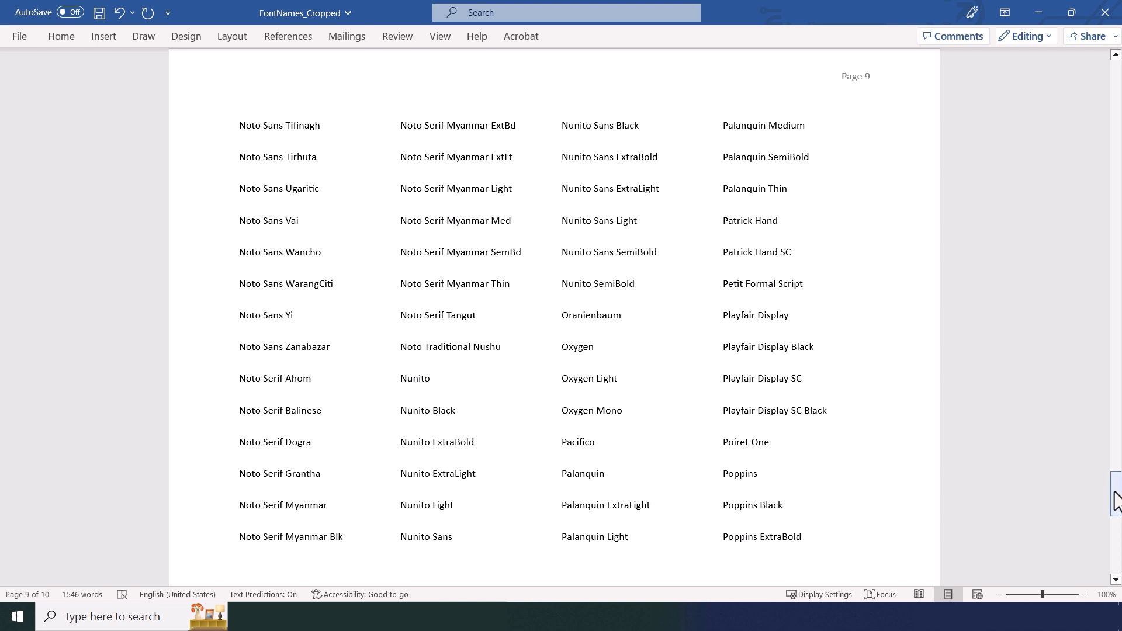
left_click_drag(1116, 500, 1117, 554)
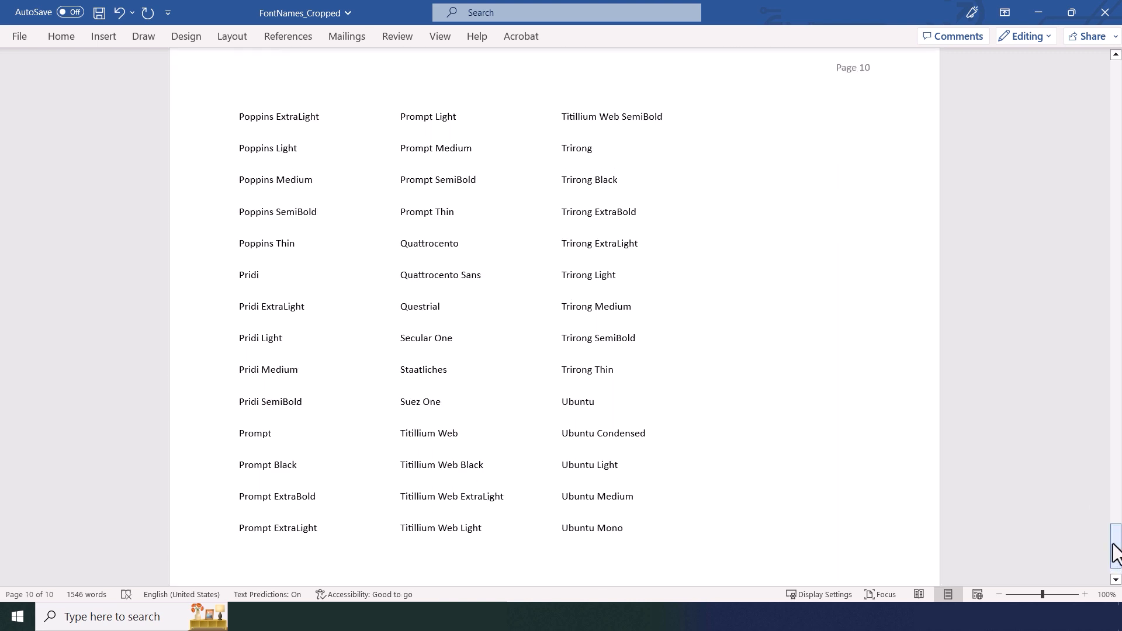